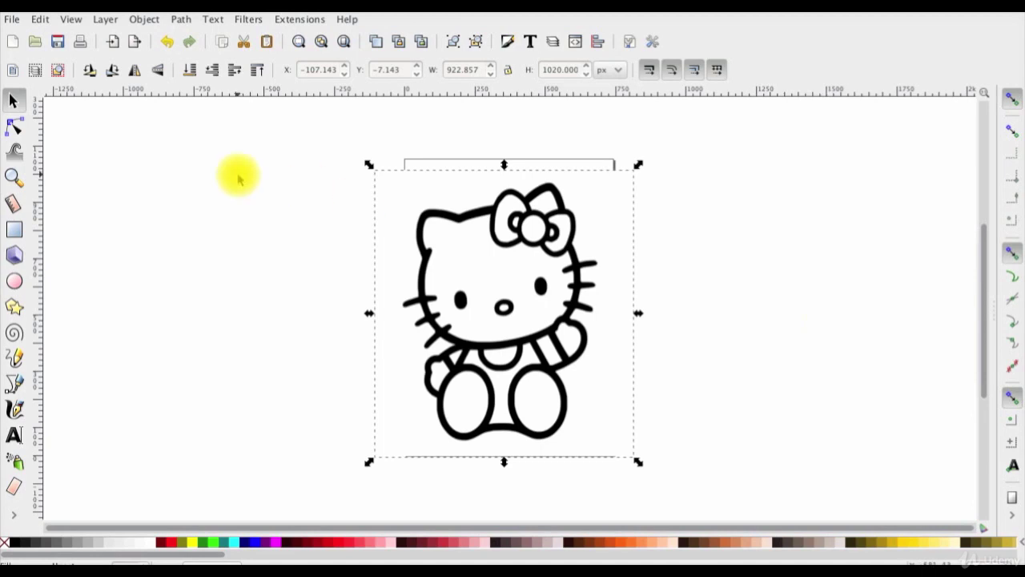
Trace the Hello Kitty bitmap into a vector path with Remove background enabled.
left_click(183, 19)
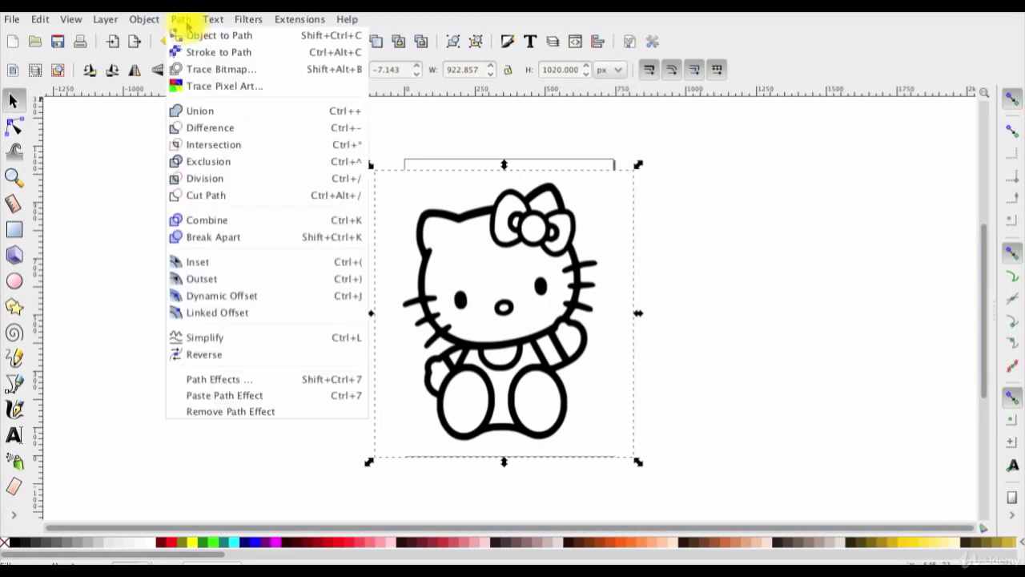
left_click(270, 69)
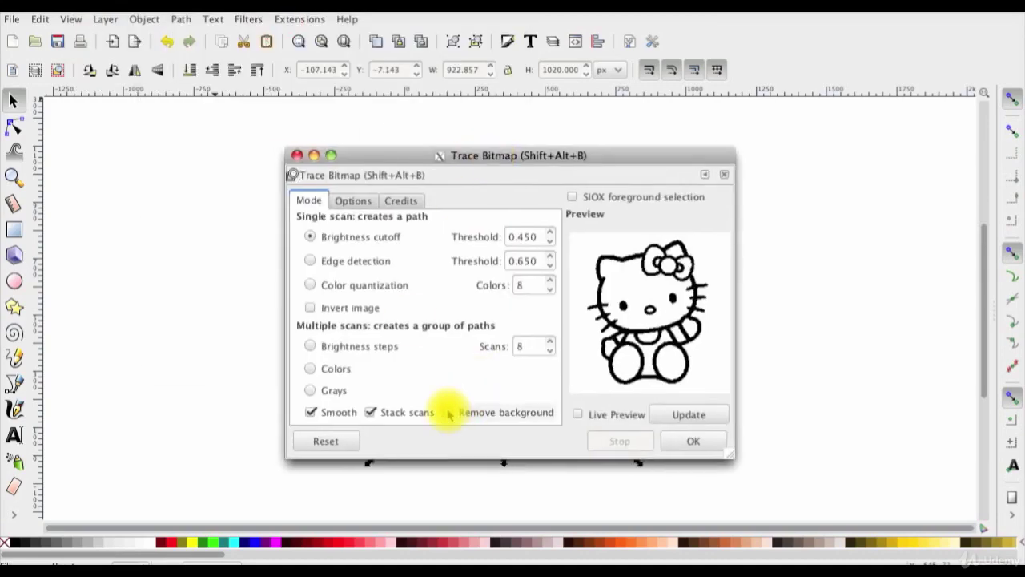
left_click(470, 416)
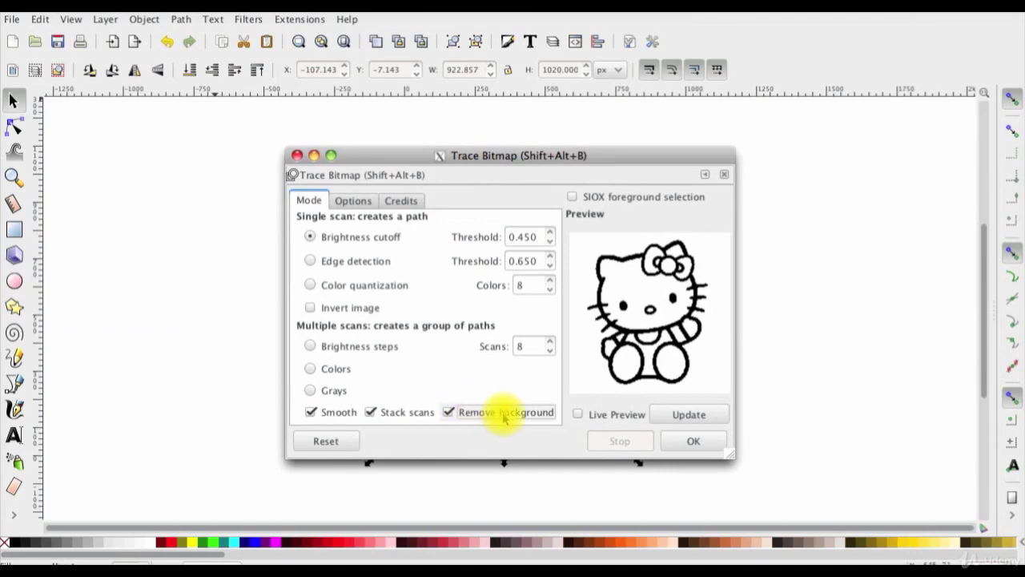
left_click(686, 417)
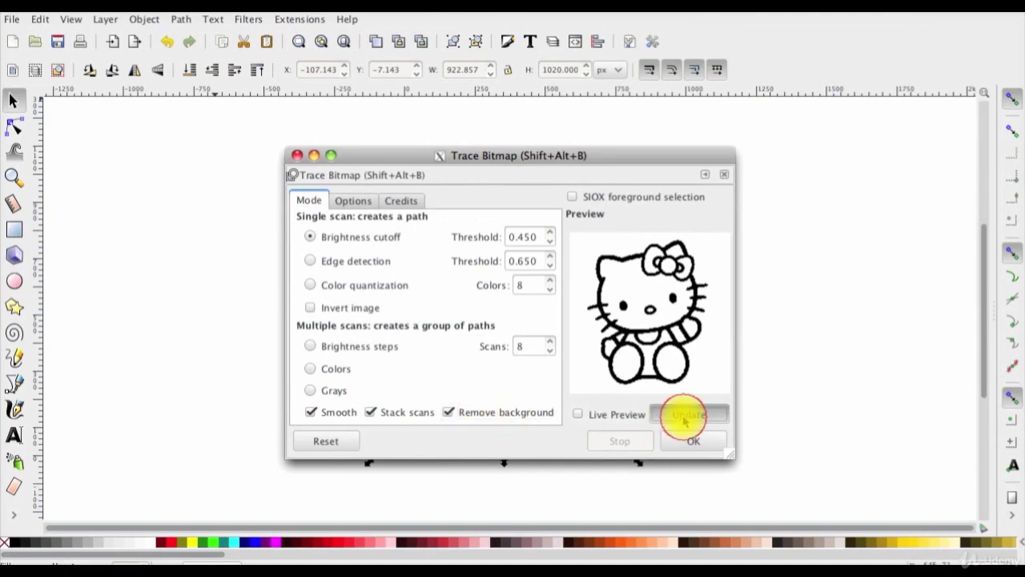
left_click(701, 440)
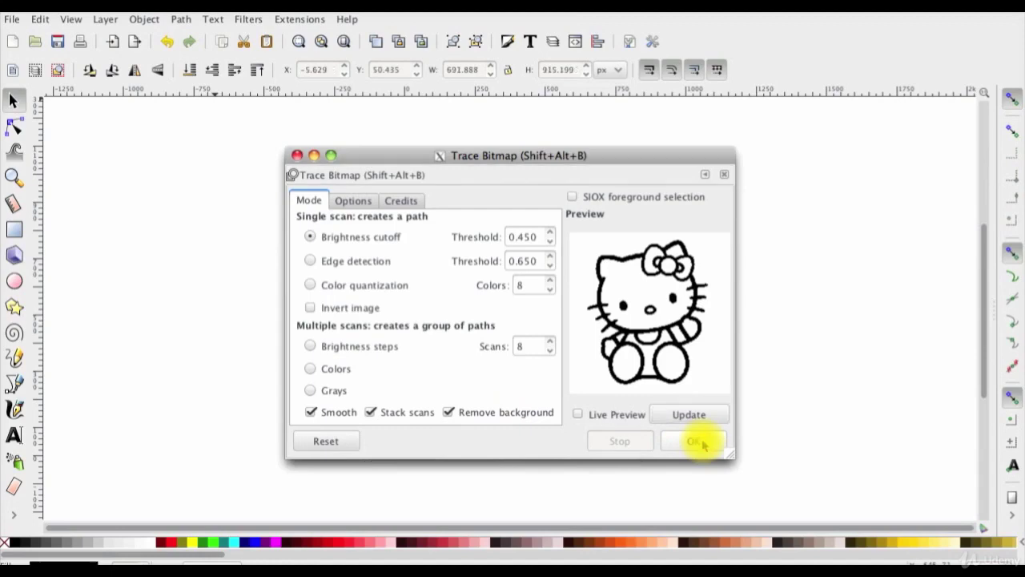
Delete the original bitmap kitty and centre the traced kitty on the page.
left_click(296, 154)
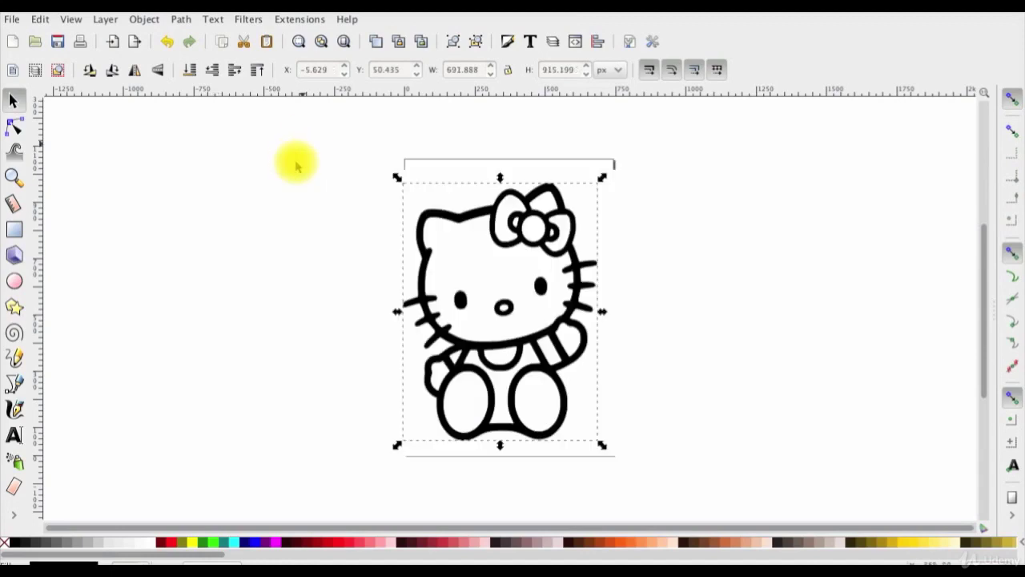
left_click_drag(476, 286, 328, 265)
mouse_move(398, 289)
left_mouse_down()
mouse_move(400, 275)
mouse_move(344, 281)
left_mouse_up()
left_click_drag(499, 293, 636, 293)
left_click(352, 301)
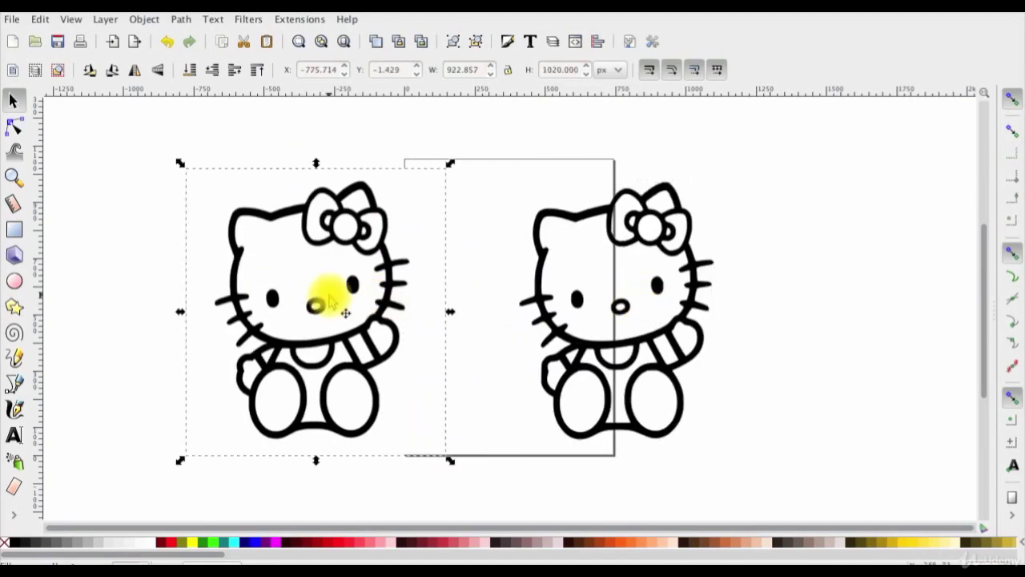
key("Delete")
mouse_move(562, 339)
left_mouse_down()
mouse_move(444, 344)
mouse_move(451, 338)
left_mouse_up()
Save the drawing as Kitty 1.svg.
left_click(12, 19)
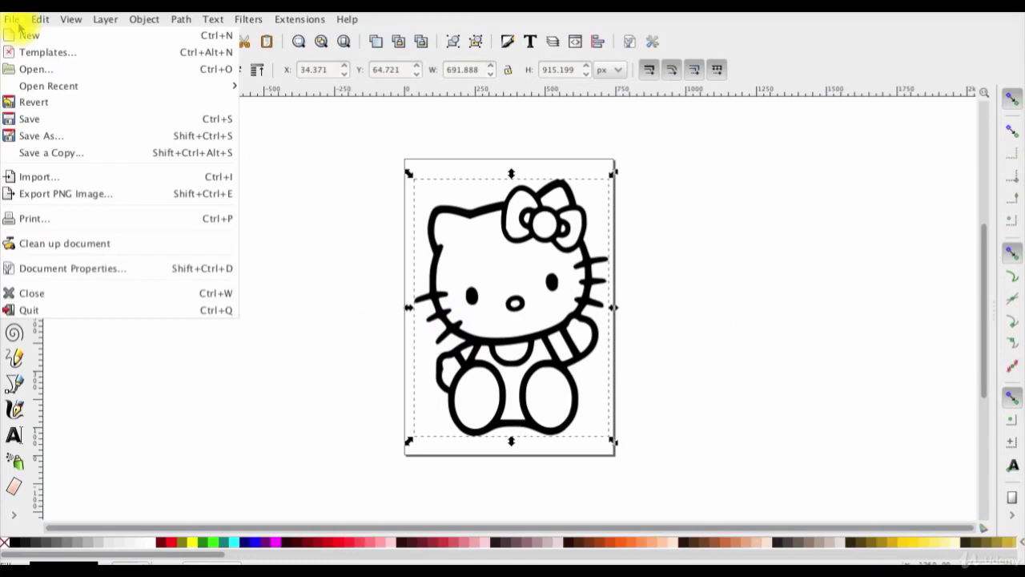
left_click(104, 134)
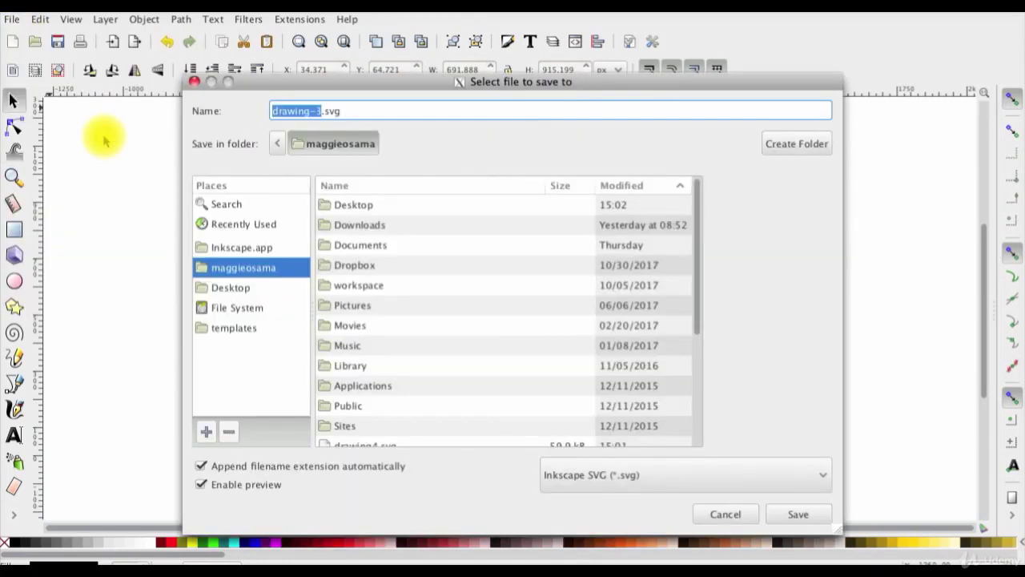
type("Kitty 1")
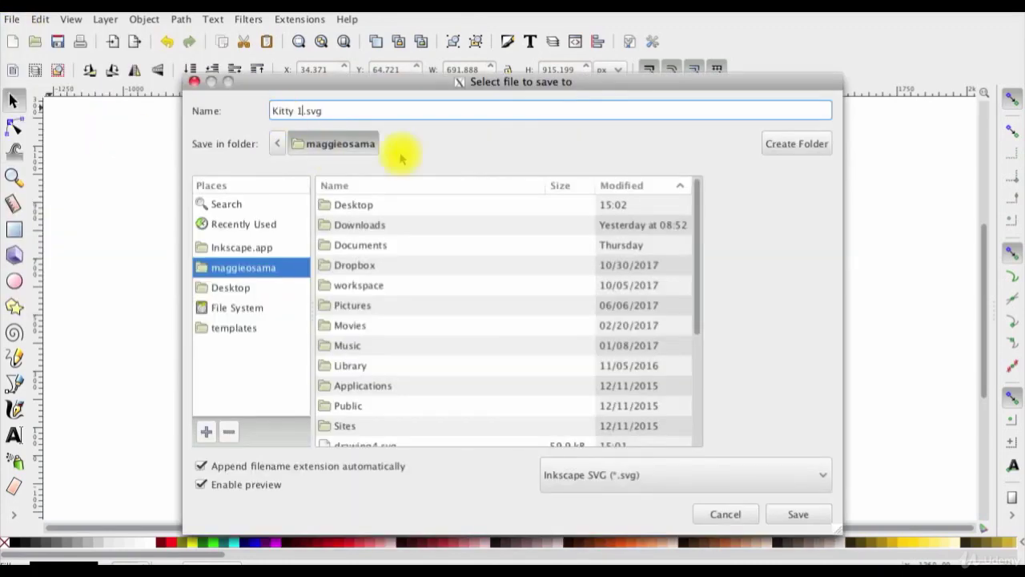
left_click(801, 513)
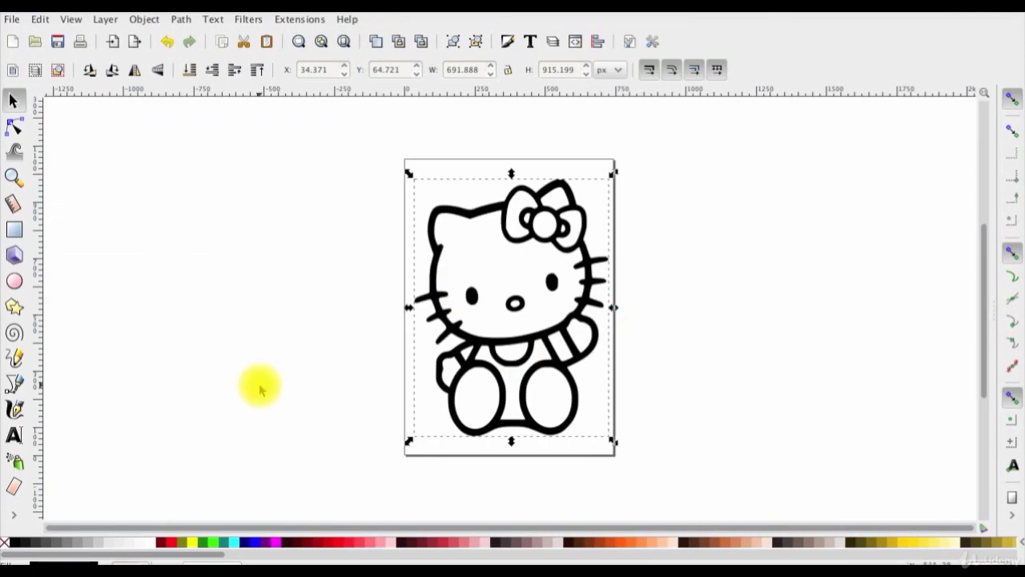
Zoom in and fill the kitty's overalls pink with the Paint Bucket.
left_click(13, 175)
left_click(512, 301)
scroll(519, 300, "down", 8)
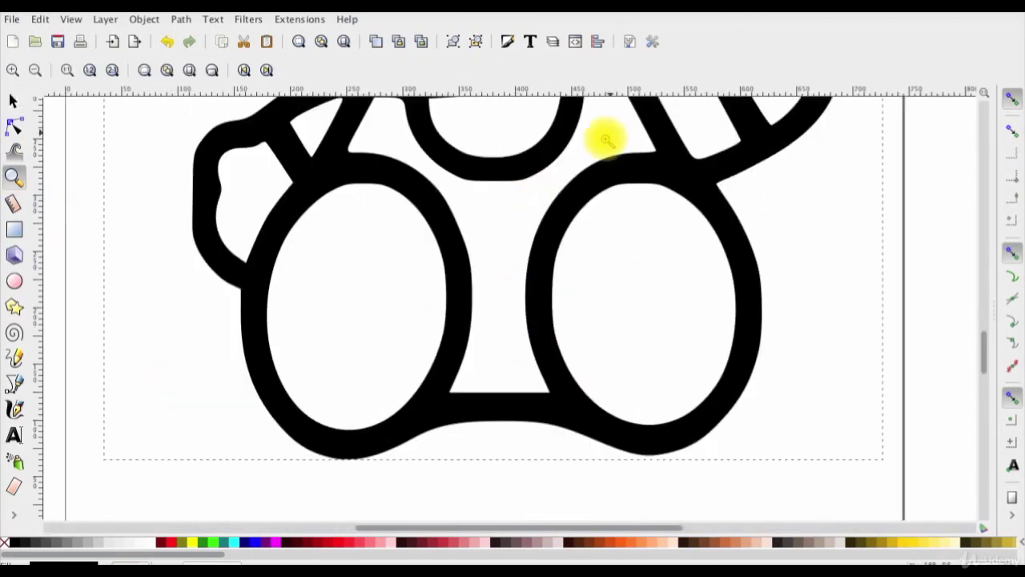
scroll(518, 206, "up", 1)
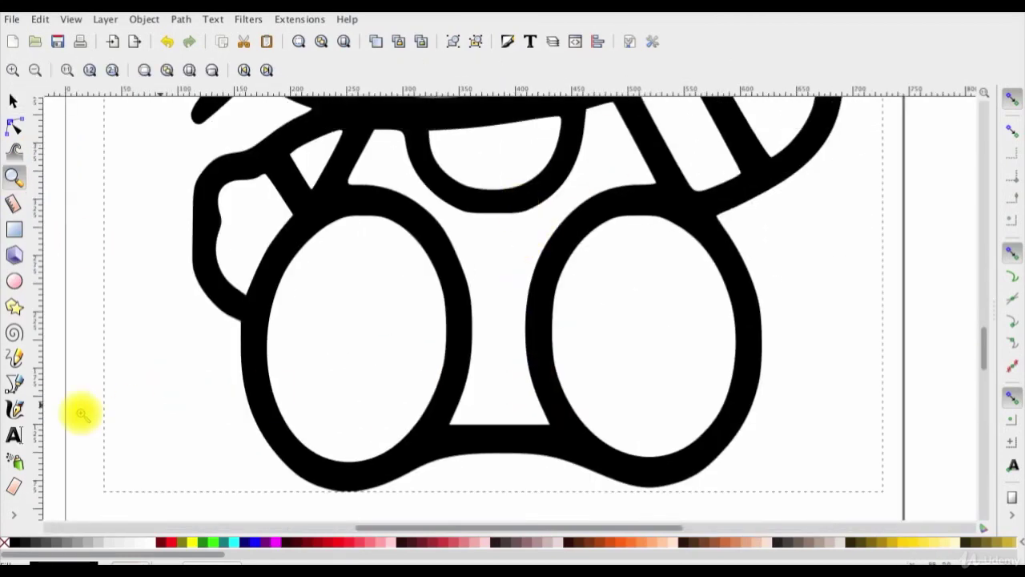
left_click(14, 517)
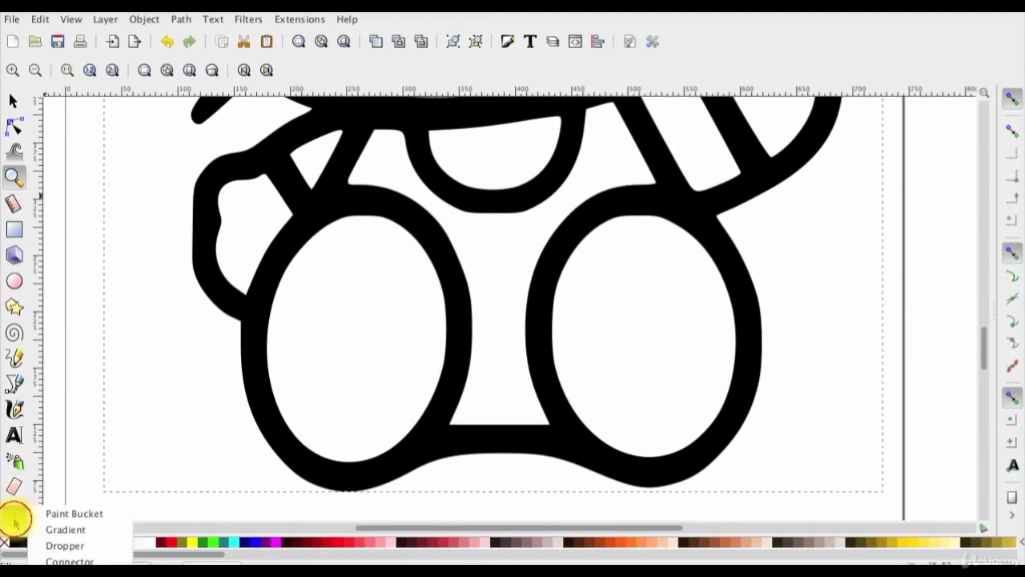
left_click(112, 514)
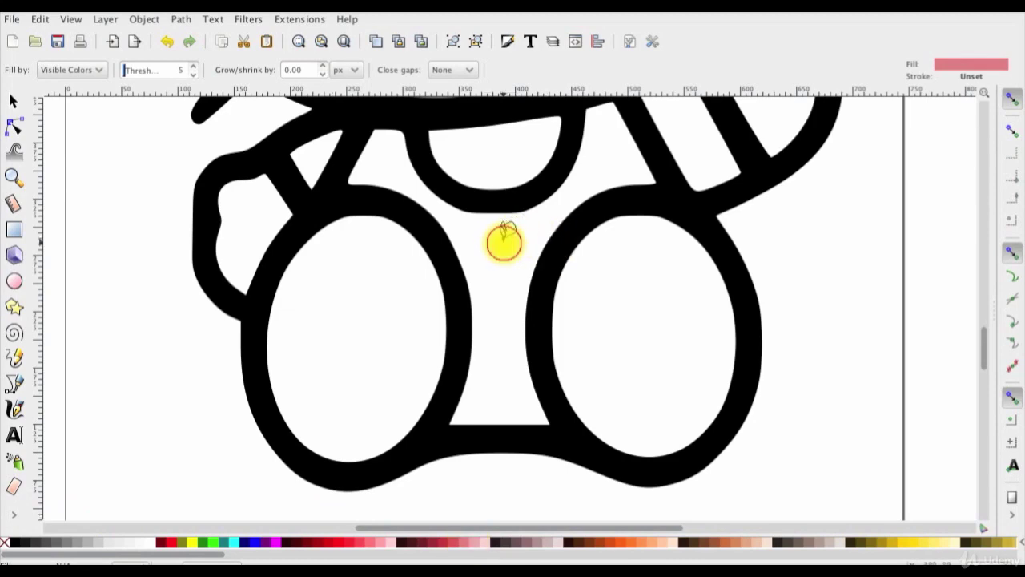
left_click(503, 239)
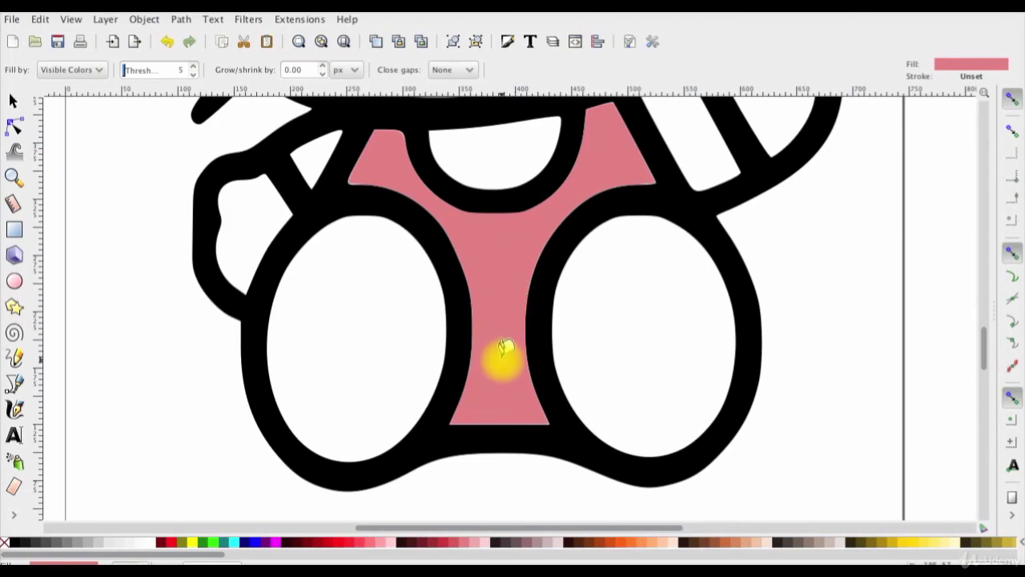
Fill the bow's right loop, centre circle and left loop pink.
scroll(501, 354, "up", 10)
scroll(499, 354, "right", 5)
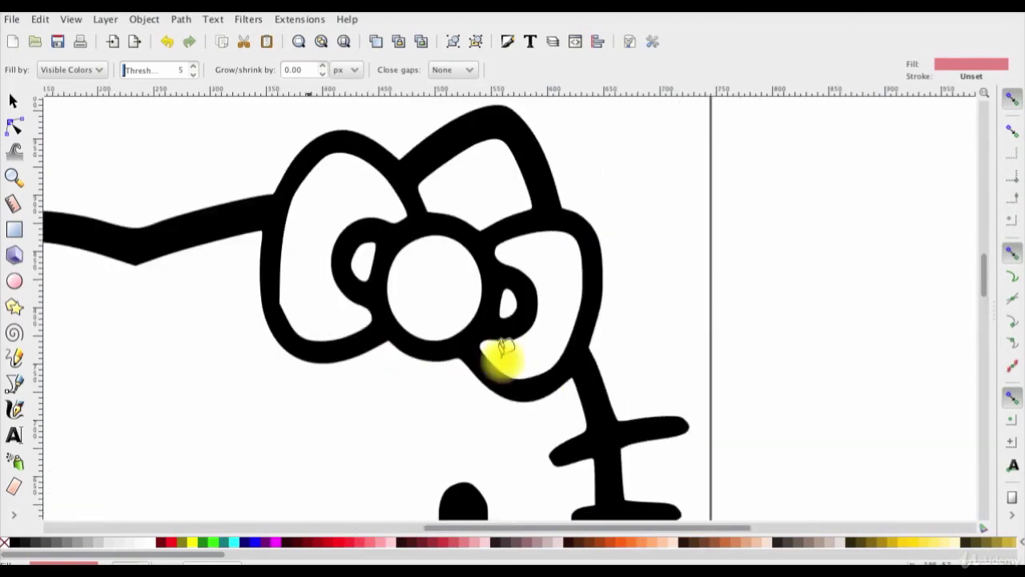
left_click(557, 259)
left_click(451, 277)
left_click(366, 201)
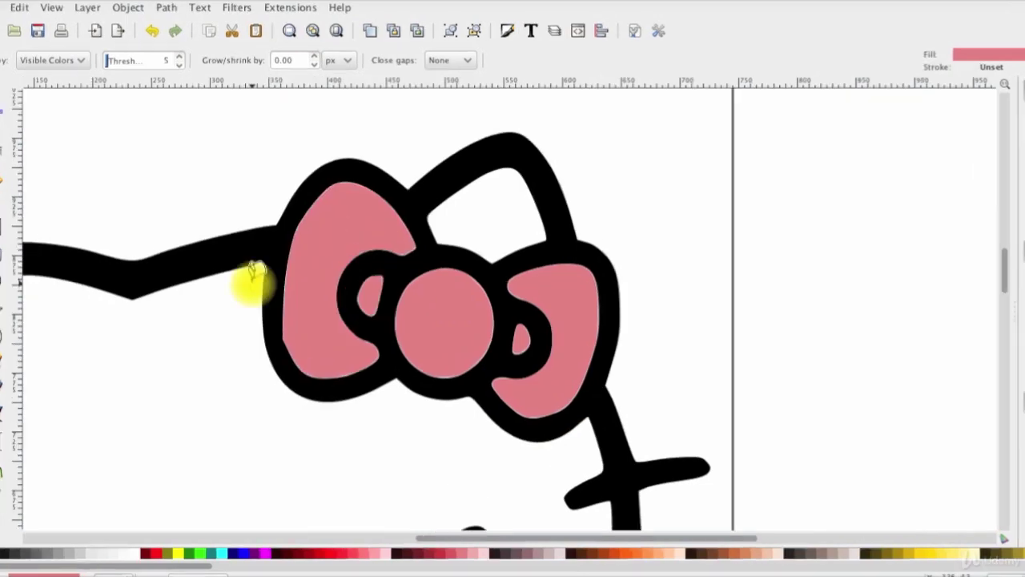
Fill the kitty's nose yellow, then fit the whole page in view.
scroll(261, 276, "down", 3)
scroll(435, 191, "down", 10)
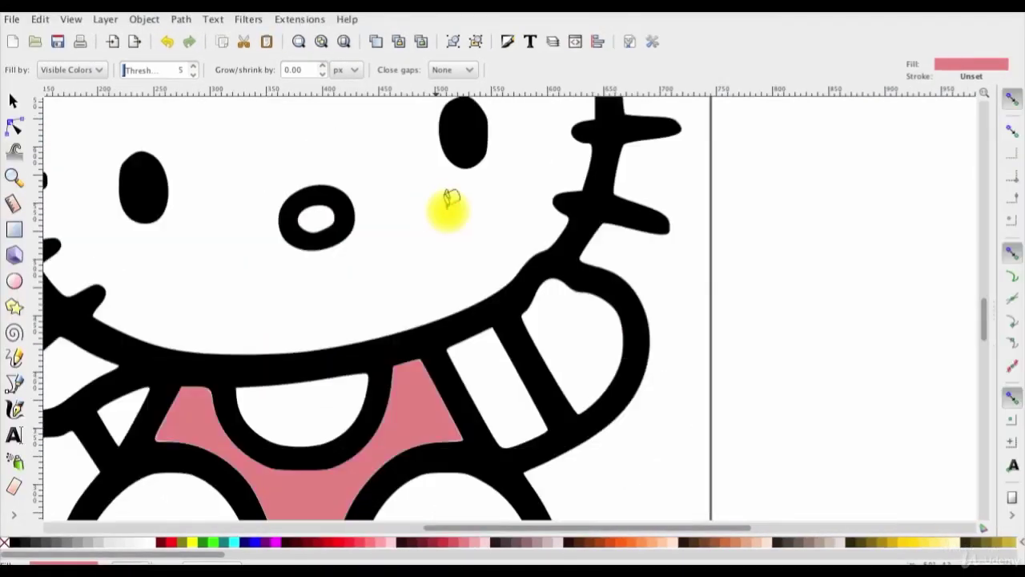
left_click(910, 542)
scroll(397, 234, "up", 5)
scroll(397, 234, "down", 1)
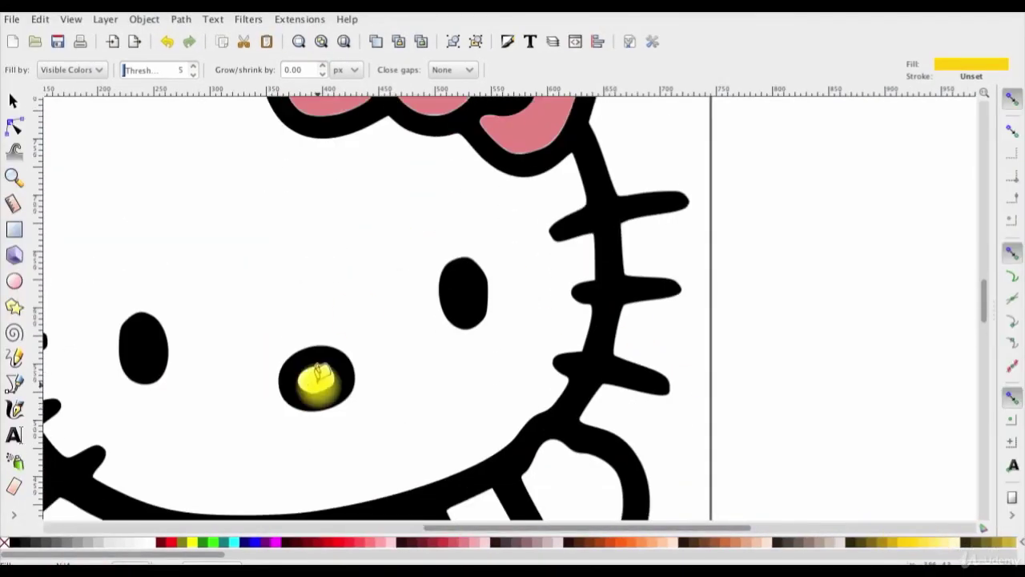
left_click(314, 377)
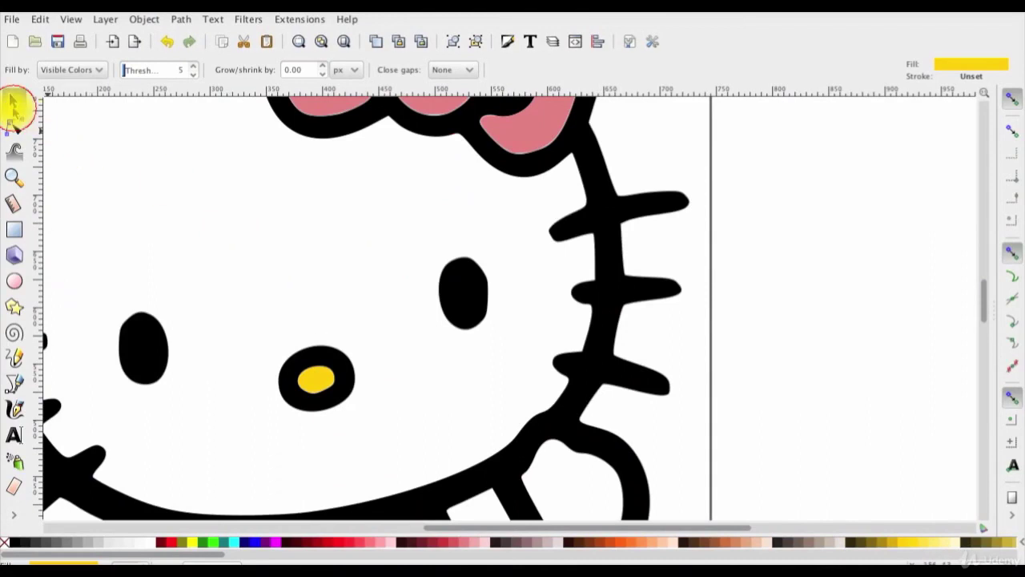
left_click(13, 100)
key("5")
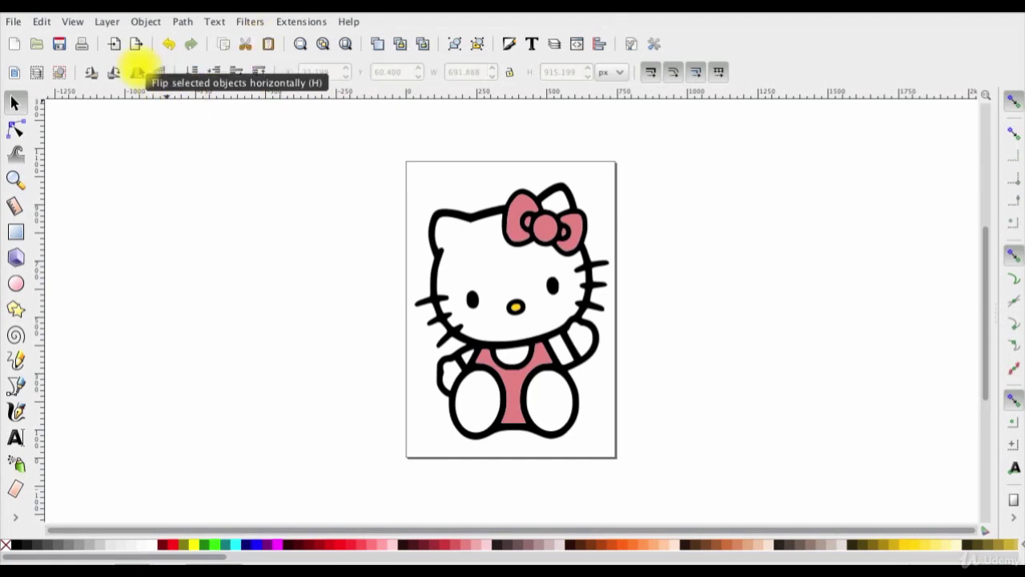
Dock the Layers panel and the Fill and Stroke panel beside the drawing.
left_click(109, 24)
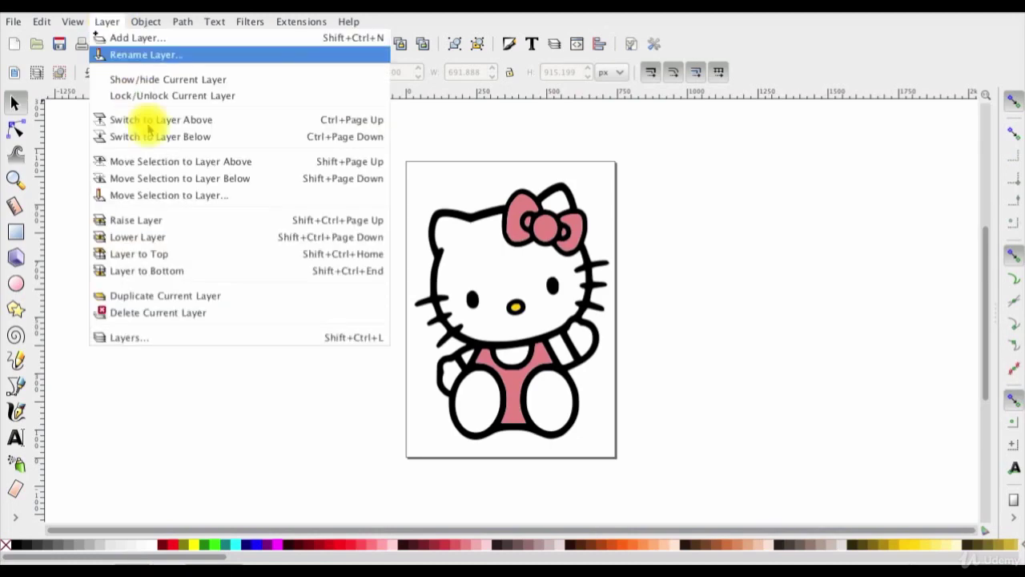
left_click(238, 337)
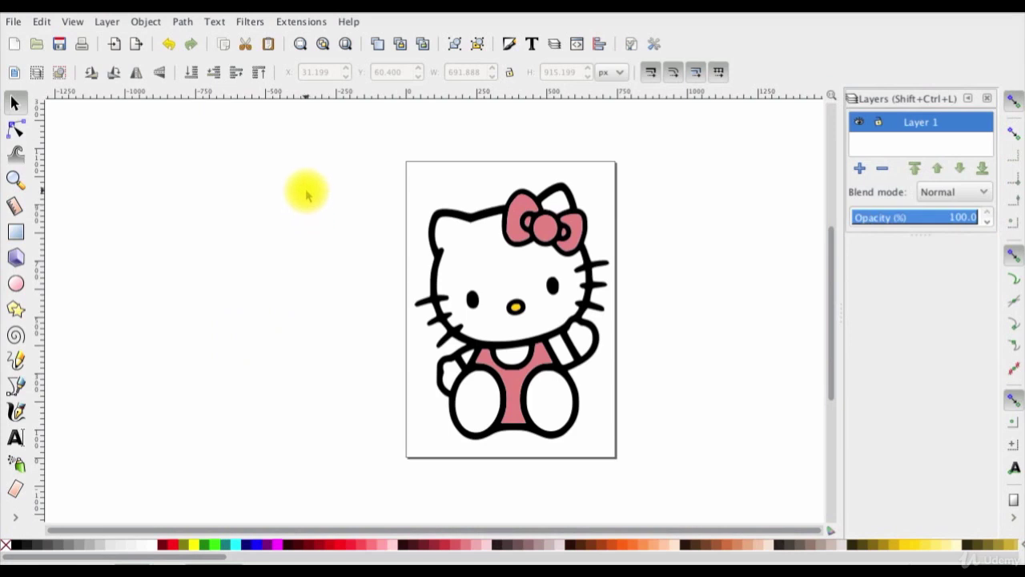
left_click(157, 24)
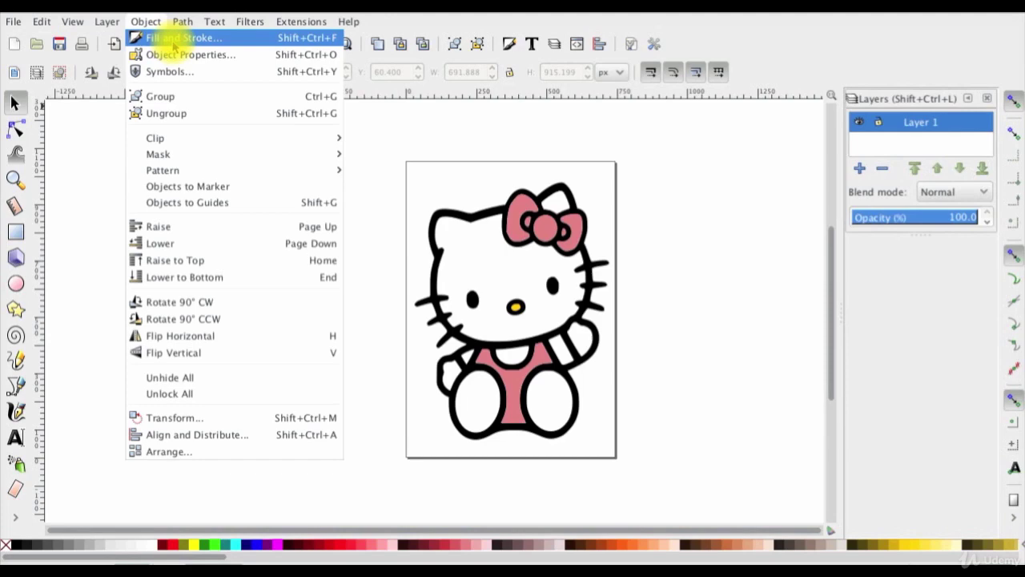
left_click(172, 40)
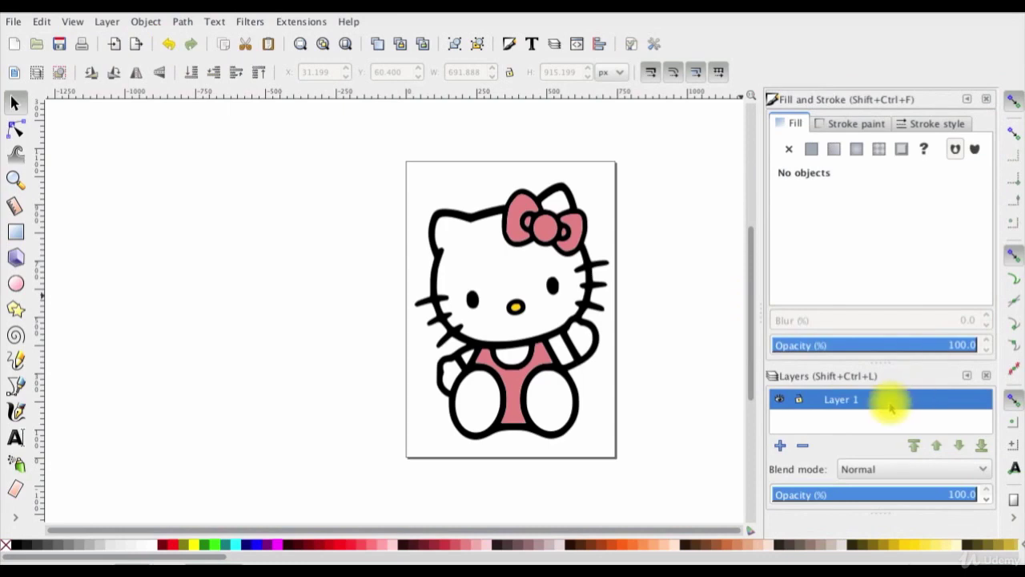
Add Layer 2 above Layer 1, fade Layer 1 to about 50% opacity, and reselect Layer 2.
left_click(779, 445)
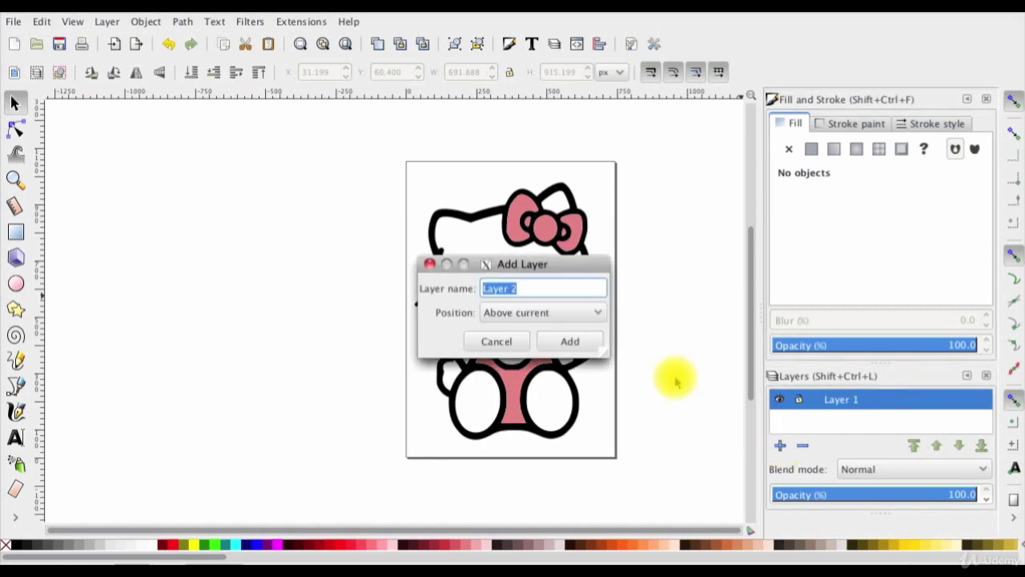
left_click(570, 341)
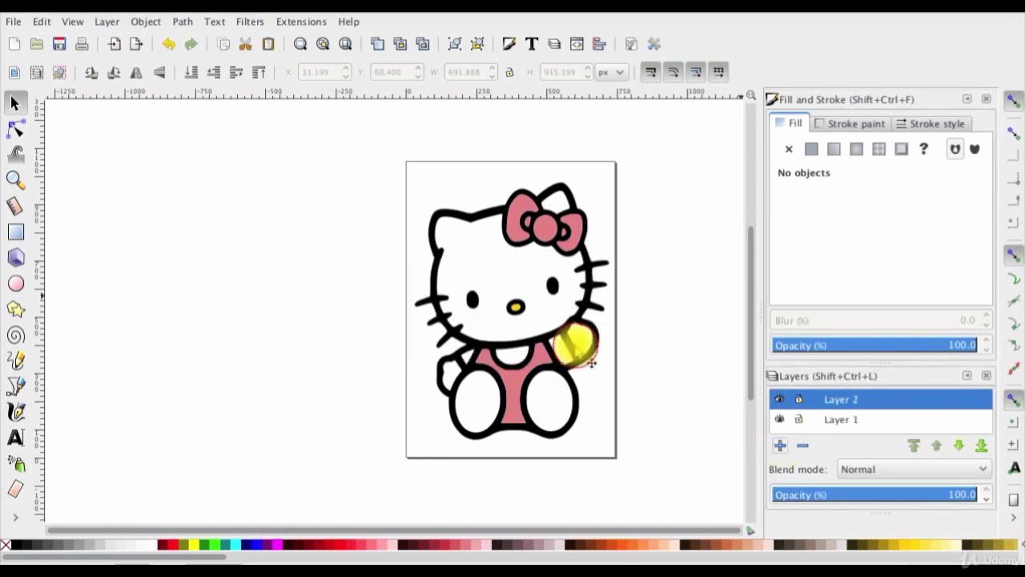
left_click(841, 419)
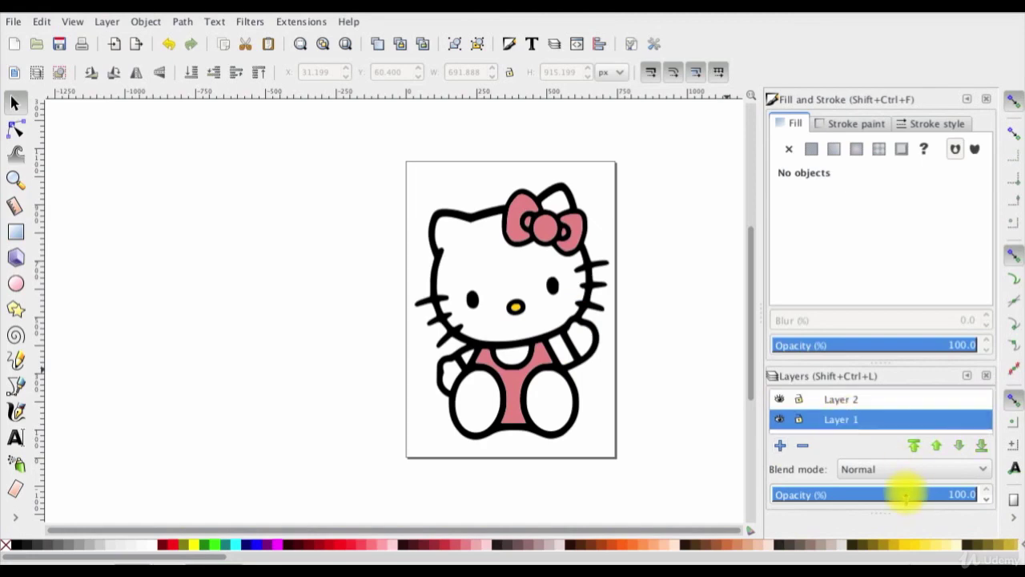
left_click(904, 494)
left_click_drag(905, 494, 874, 494)
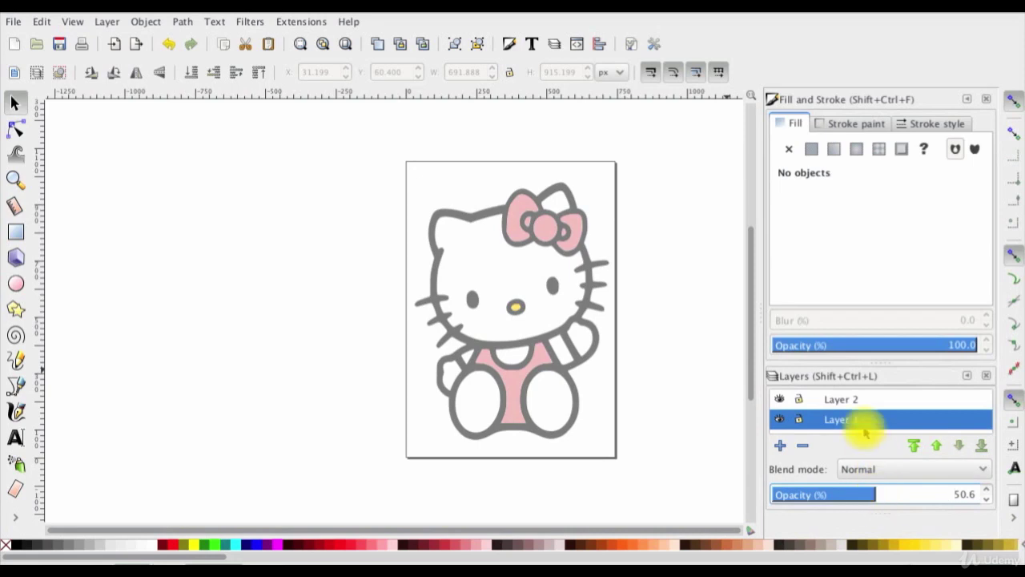
left_click(861, 401)
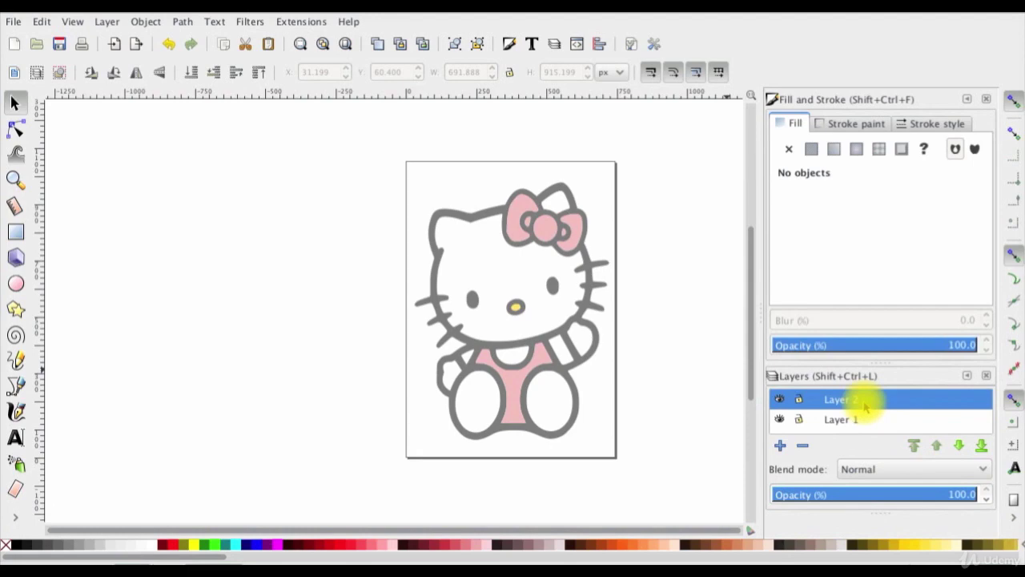
scroll(560, 400, "up", 5)
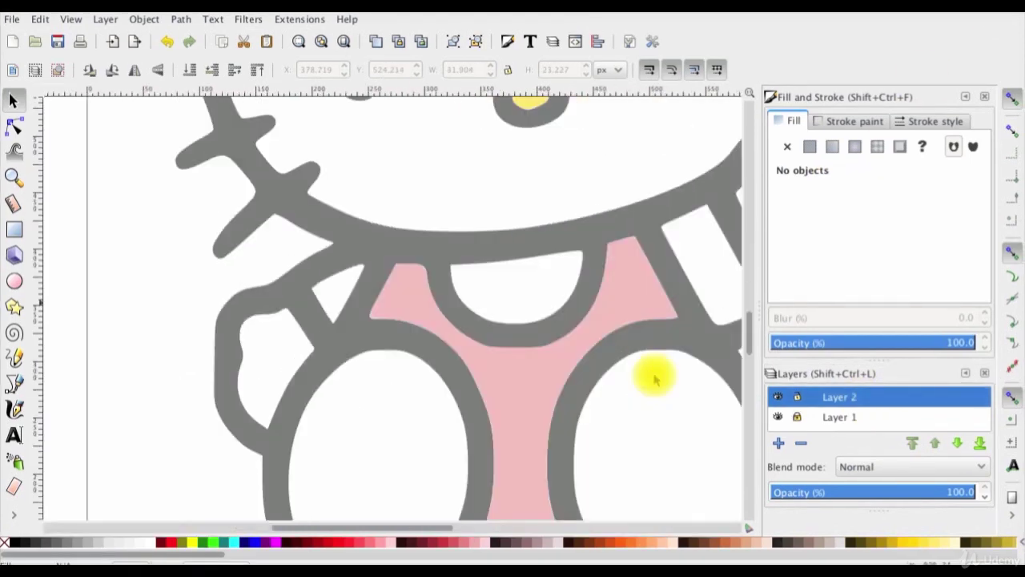
scroll(654, 378, "right", 6)
scroll(655, 378, "down", 2)
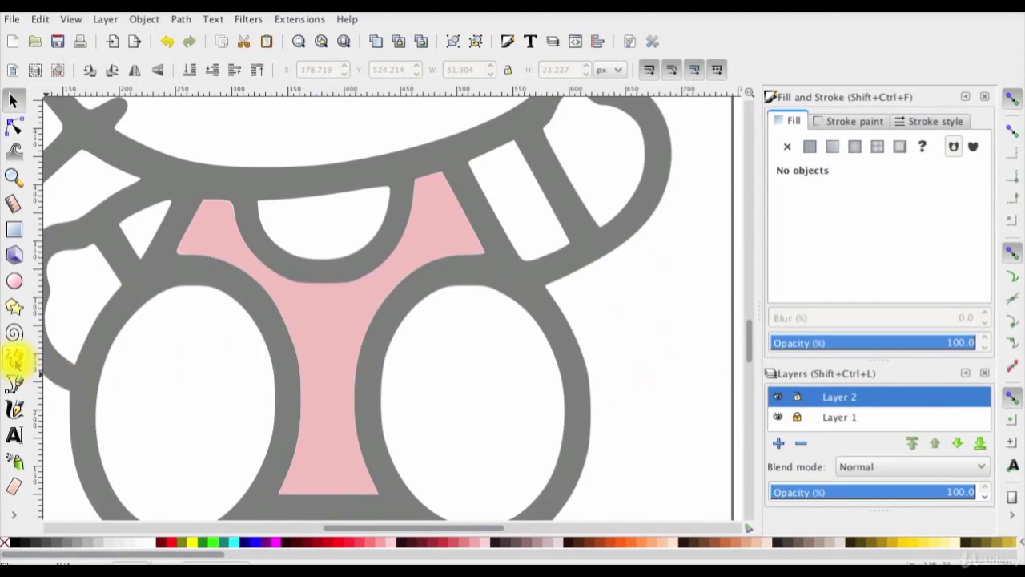
Pencil-scribble over the pink overalls on Layer 2 and set the stroke width to 4.2.
left_click(14, 358)
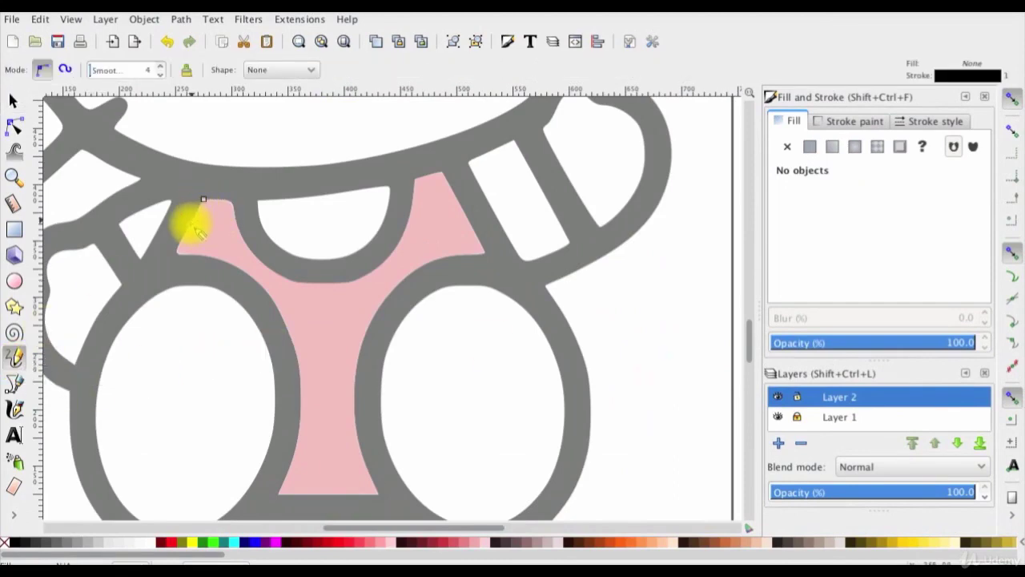
mouse_move(198, 233)
left_mouse_down()
mouse_move(179, 252)
mouse_move(209, 207)
mouse_move(182, 257)
mouse_move(207, 202)
mouse_move(182, 252)
mouse_move(216, 206)
mouse_move(222, 218)
mouse_move(200, 248)
mouse_move(204, 237)
mouse_move(208, 255)
mouse_move(223, 230)
mouse_move(242, 271)
mouse_move(234, 262)
mouse_move(261, 273)
mouse_move(276, 298)
mouse_move(298, 300)
mouse_move(308, 383)
mouse_move(286, 490)
mouse_move(301, 314)
mouse_move(292, 498)
mouse_move(338, 478)
mouse_move(330, 463)
mouse_move(350, 436)
mouse_move(343, 378)
mouse_move(307, 413)
mouse_move(351, 425)
mouse_move(366, 330)
mouse_move(445, 257)
mouse_move(432, 180)
mouse_move(461, 228)
mouse_move(447, 255)
mouse_move(435, 234)
mouse_move(398, 280)
mouse_move(318, 318)
mouse_move(351, 341)
left_mouse_up()
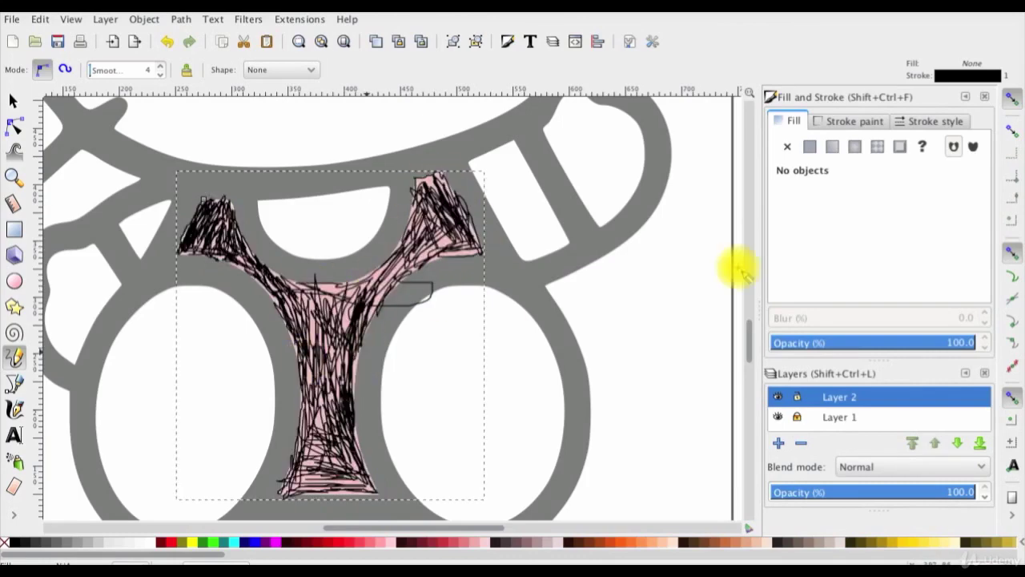
left_click(933, 122)
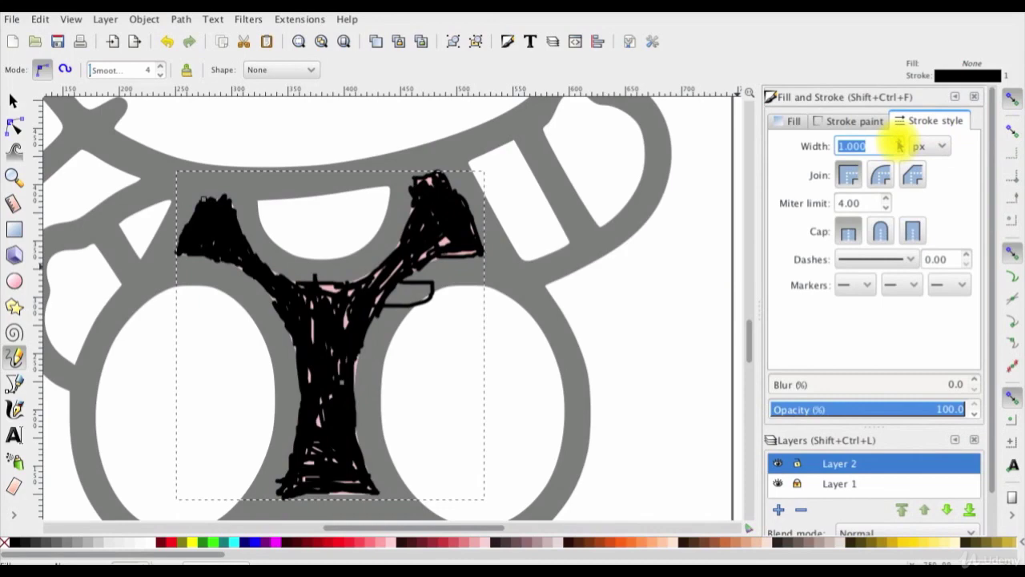
type("3.6")
left_click(897, 143)
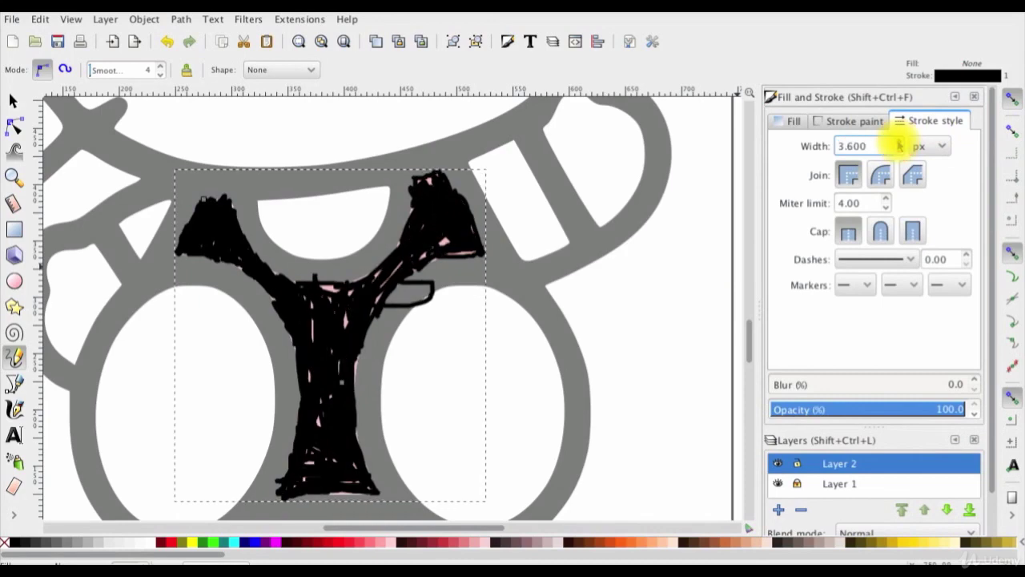
key("Up")
key("Up")
key("Up")
key("Up")
key("Up")
key("Up")
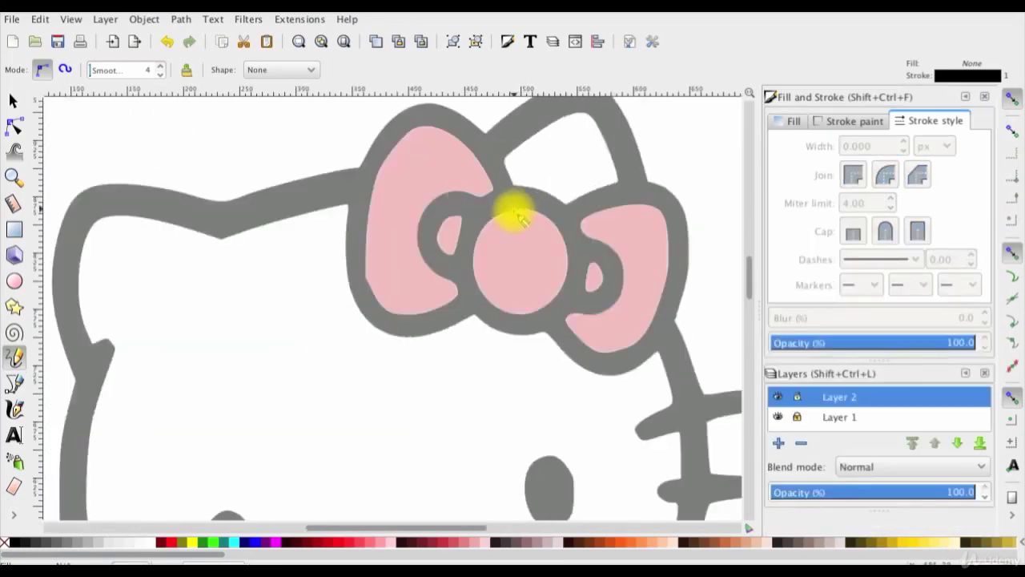
Pencil-scribble over the bow's left loop, centre, right loop and the nose, then zoom out.
mouse_move(382, 171)
left_mouse_down()
mouse_move(428, 135)
mouse_move(488, 178)
mouse_move(430, 145)
mouse_move(366, 283)
mouse_move(444, 301)
mouse_move(480, 178)
mouse_move(389, 187)
mouse_move(385, 260)
mouse_move(401, 290)
mouse_move(402, 246)
mouse_move(453, 232)
mouse_move(448, 225)
mouse_move(450, 240)
mouse_move(512, 228)
mouse_move(474, 264)
mouse_move(539, 252)
mouse_move(562, 277)
mouse_move(539, 297)
mouse_move(491, 254)
mouse_move(557, 251)
mouse_move(520, 263)
left_mouse_up()
mouse_move(585, 220)
left_mouse_down()
mouse_move(647, 211)
mouse_move(622, 222)
mouse_move(653, 276)
mouse_move(600, 336)
mouse_move(636, 318)
left_mouse_up()
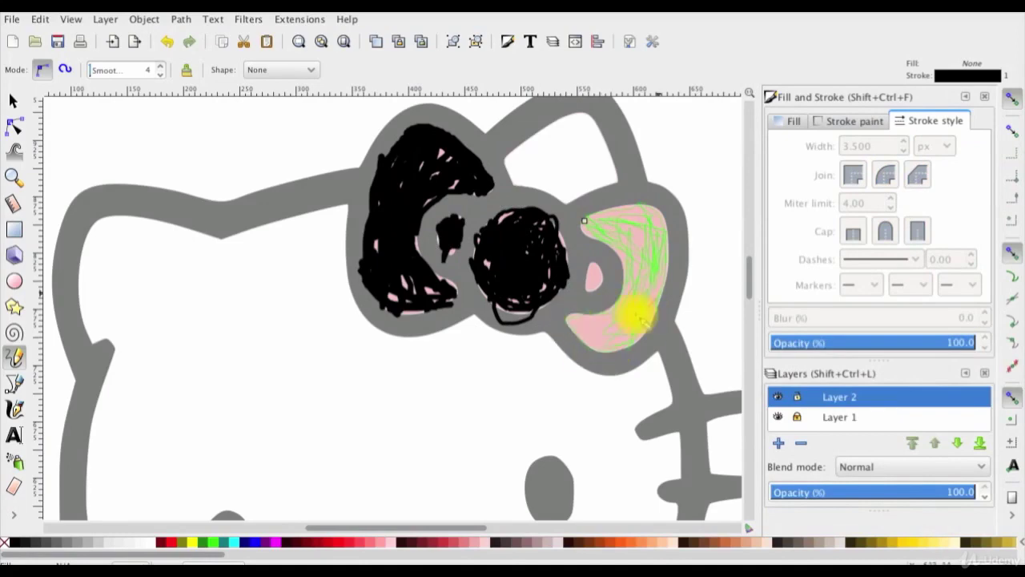
mouse_move(645, 277)
left_mouse_down()
mouse_move(647, 229)
mouse_move(647, 309)
mouse_move(624, 344)
left_mouse_up()
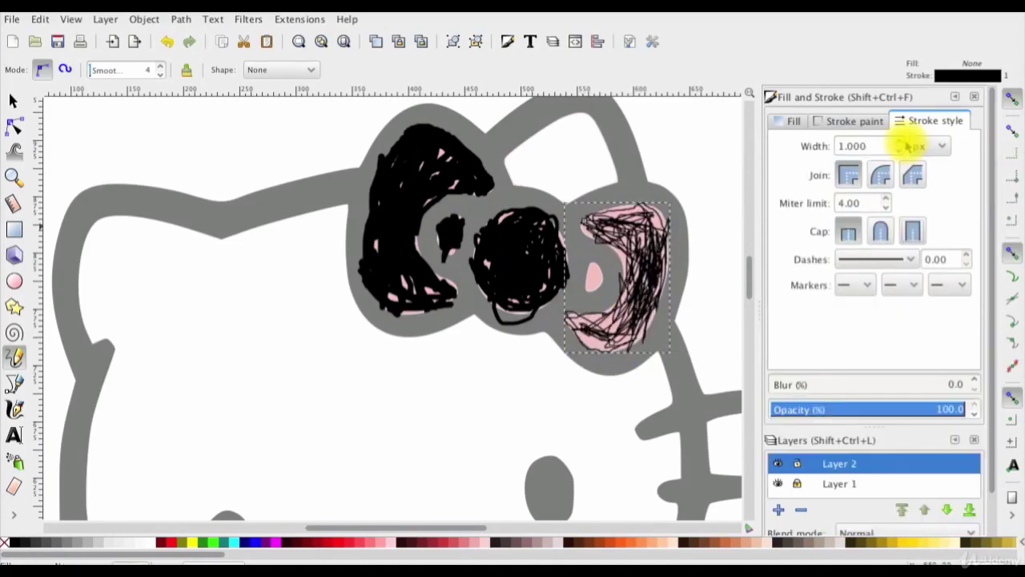
left_click_drag(585, 264, 596, 276)
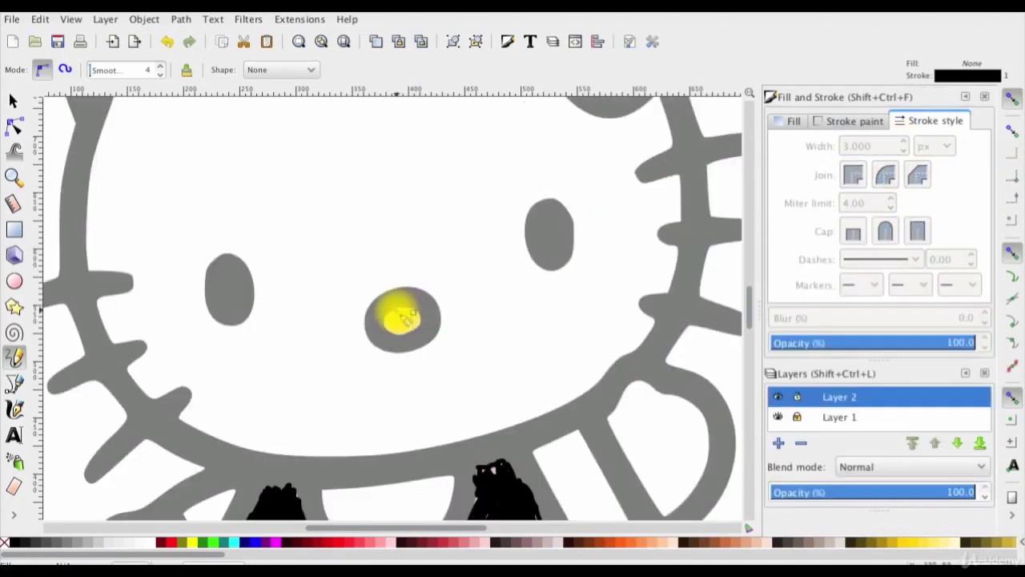
mouse_move(403, 316)
left_mouse_down()
mouse_move(396, 309)
mouse_move(407, 313)
mouse_move(403, 327)
mouse_move(408, 303)
left_mouse_up()
left_click(14, 177)
left_click(32, 69)
left_click(32, 70)
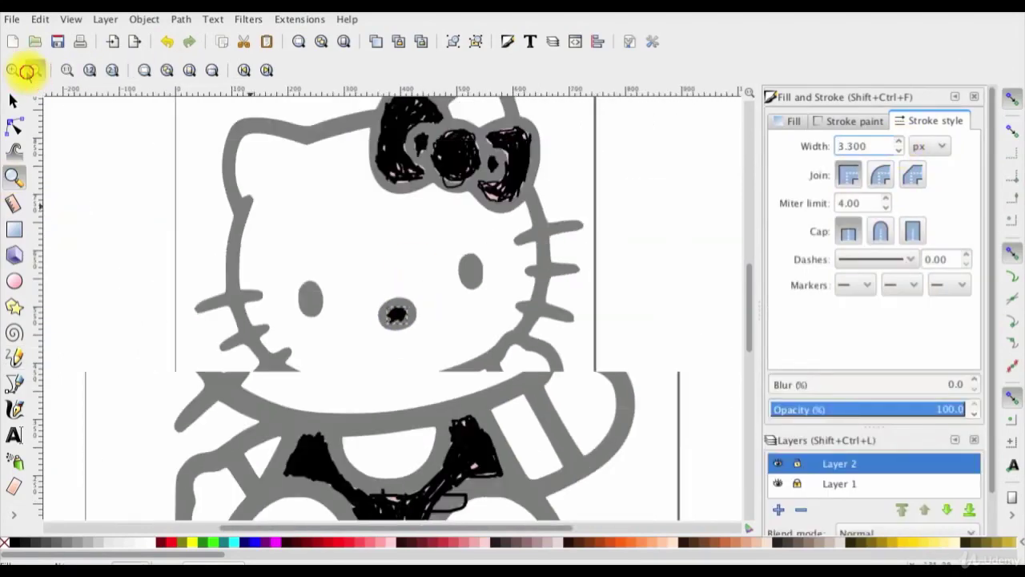
Set Layer 2's opacity to 0% and restore Layer 1 to 100% opacity.
left_click(32, 70)
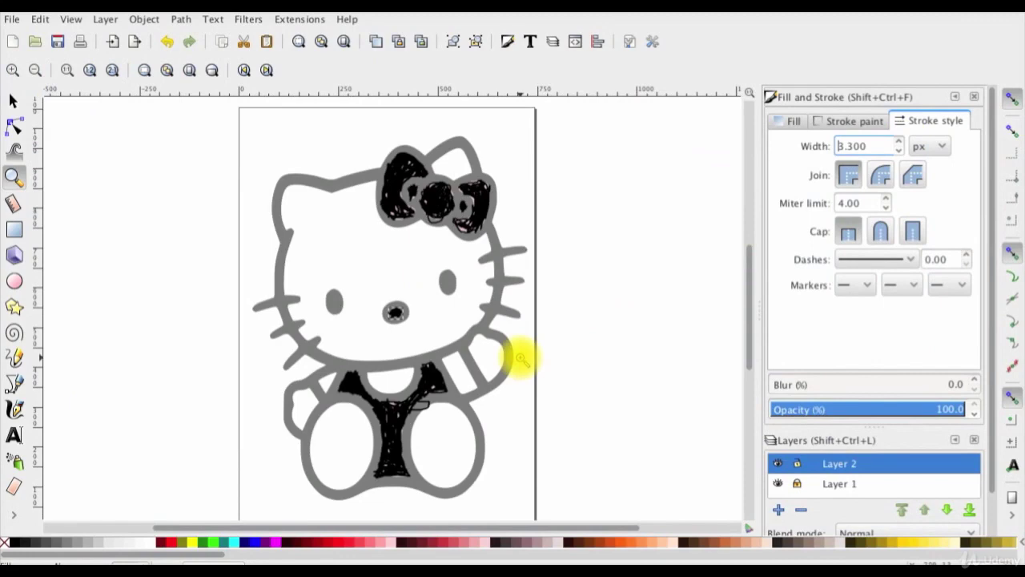
left_click(13, 99)
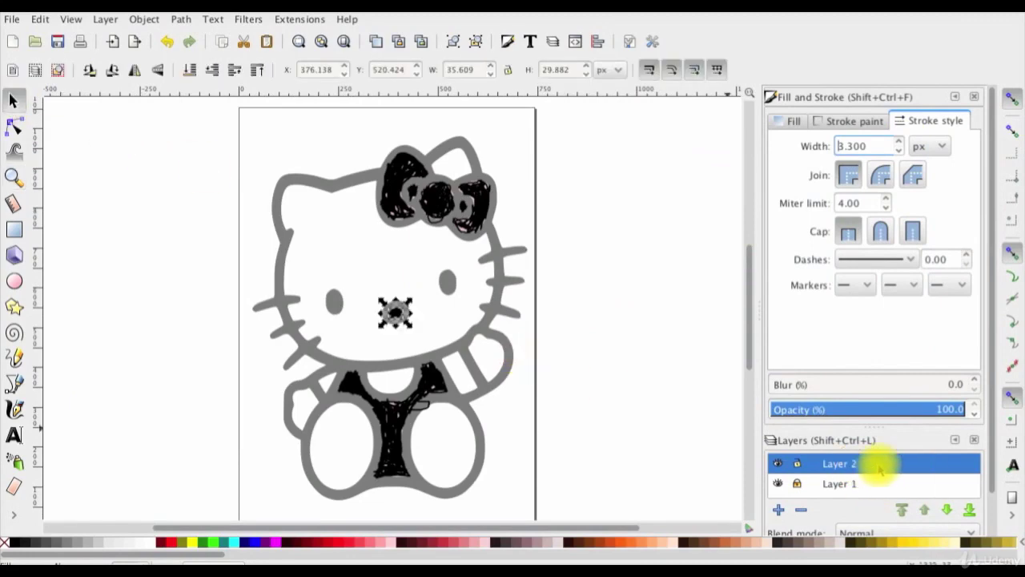
scroll(898, 471, "down", 2)
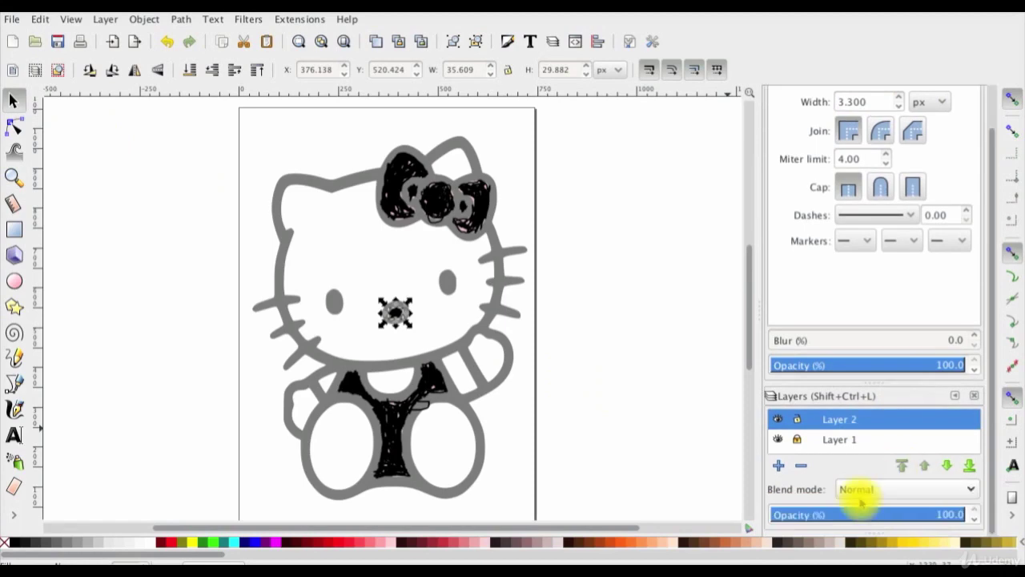
left_click(789, 513)
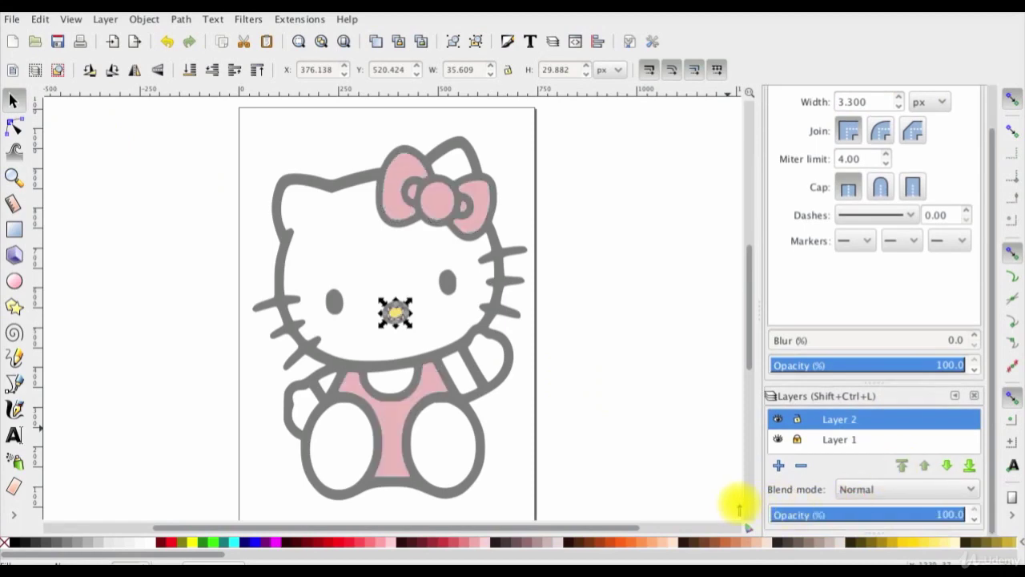
left_click(773, 516)
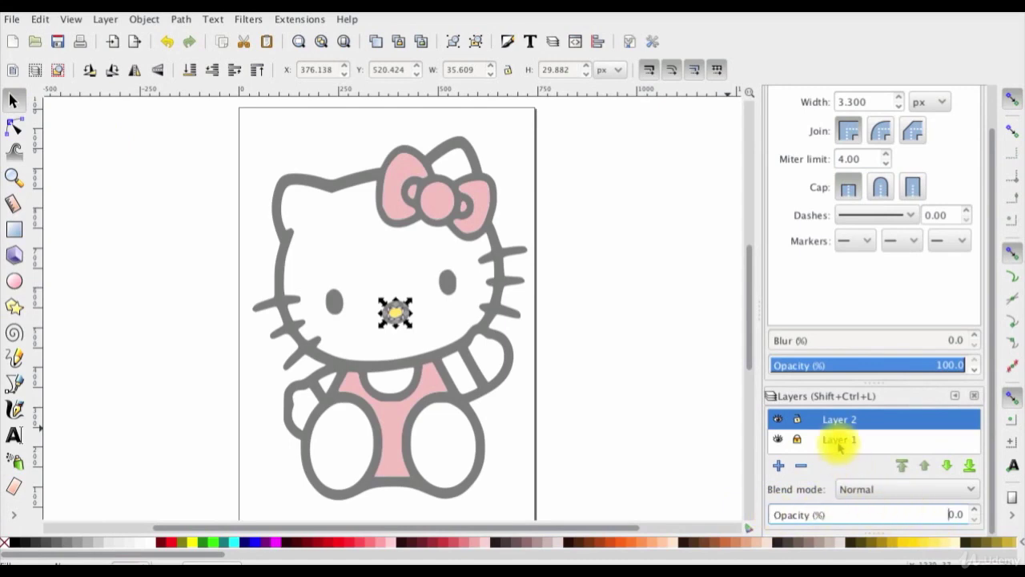
left_click(839, 441)
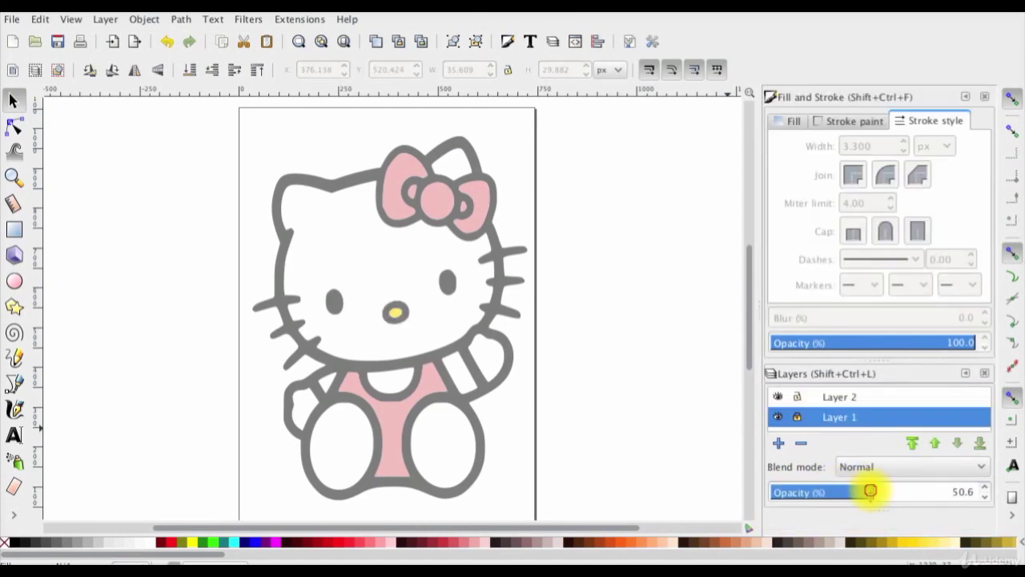
left_click_drag(870, 491, 1005, 494)
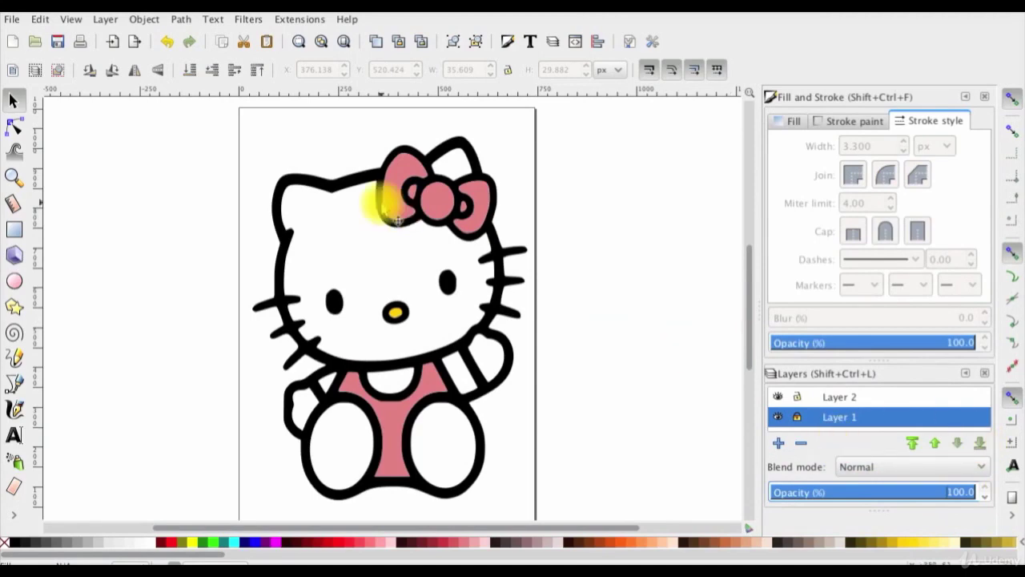
Save the coloured drawing as Kitty 2.svg.
left_click(12, 20)
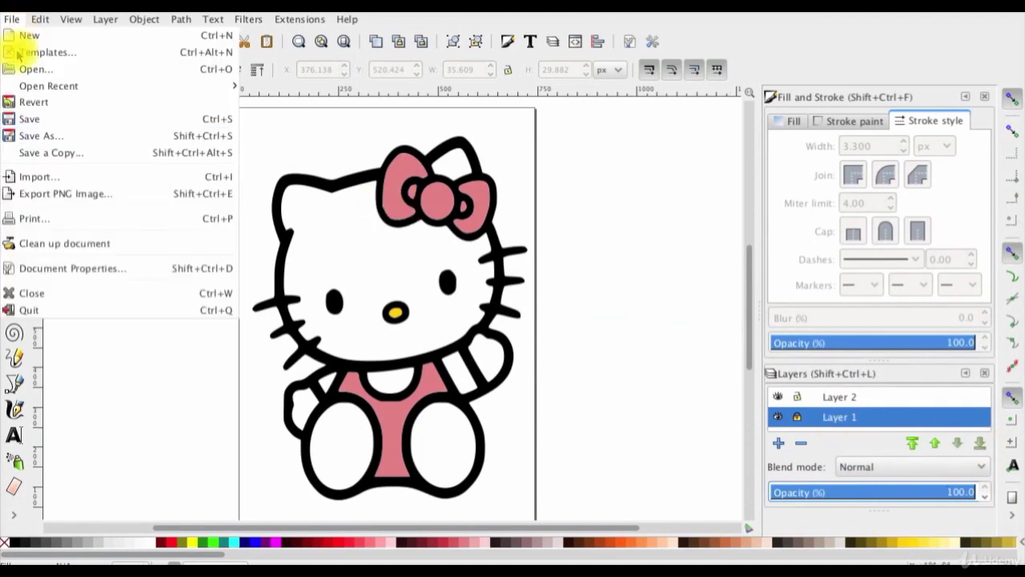
left_click(29, 135)
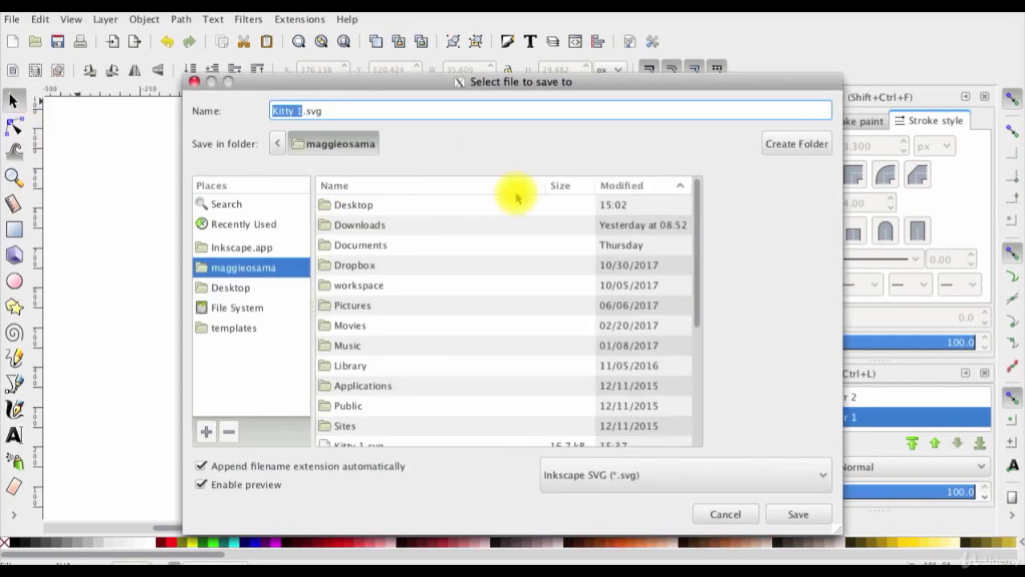
triple_click(298, 110)
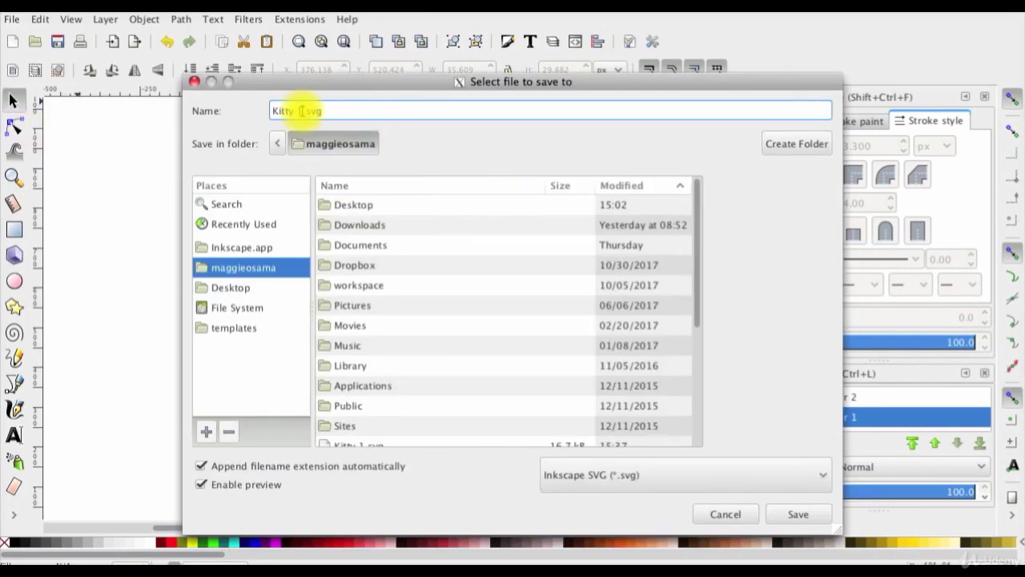
left_click(788, 514)
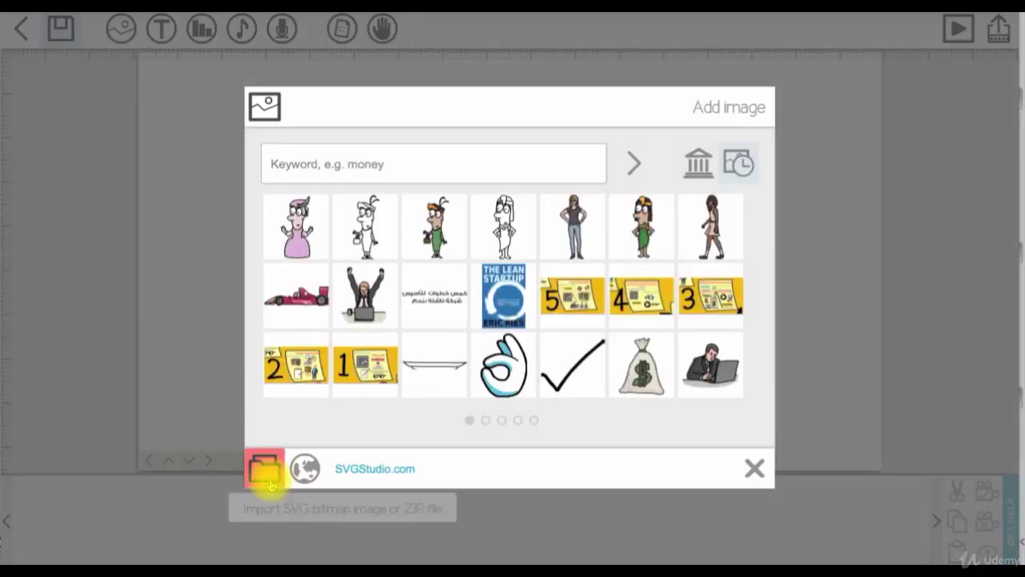
Import the Hello Kitty SVG with a 10-second draw, duplicate it, and open the copy's properties.
left_click(265, 467)
left_click(809, 462)
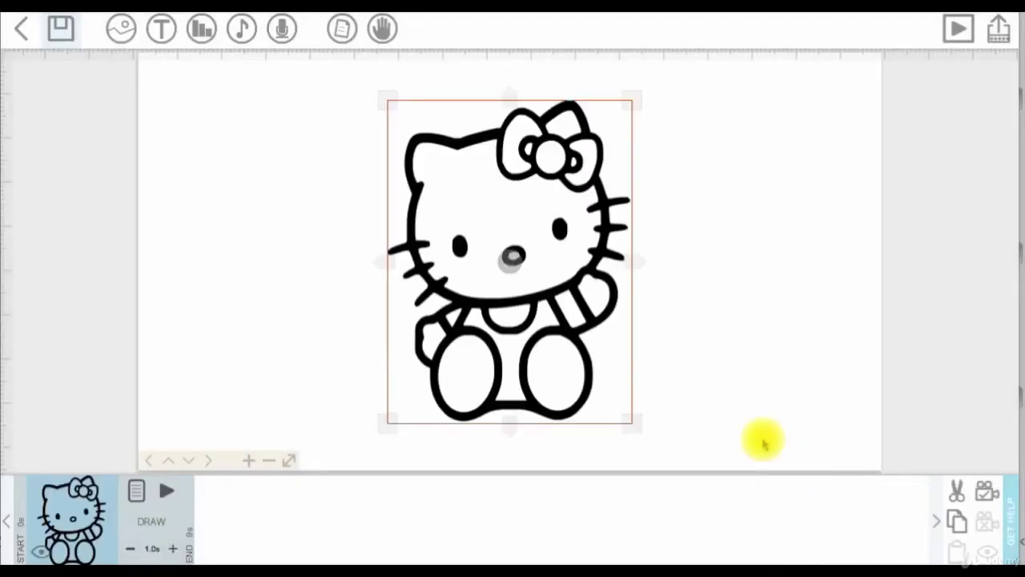
left_click(151, 547)
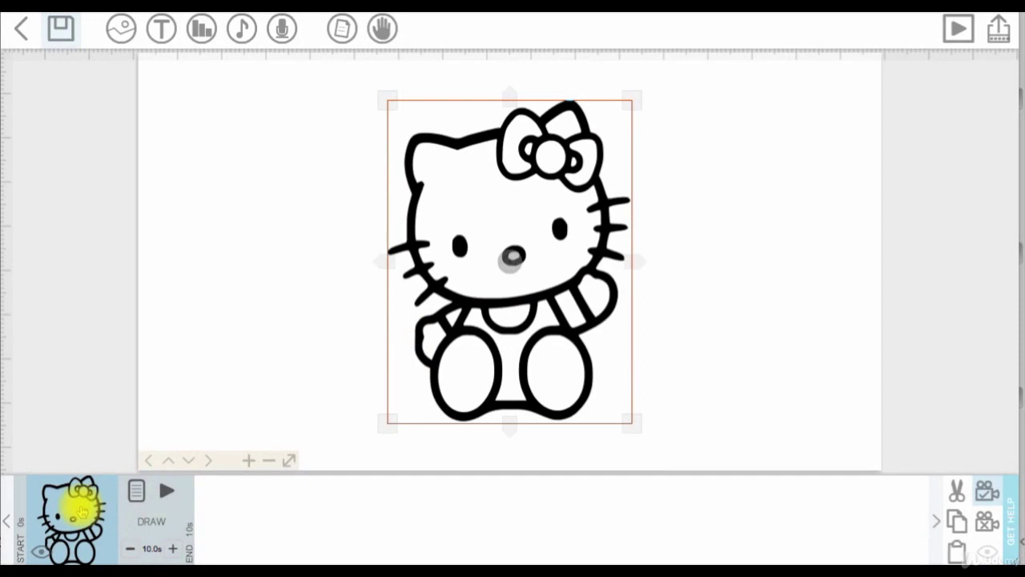
key("ctrl+c")
key("ctrl+v")
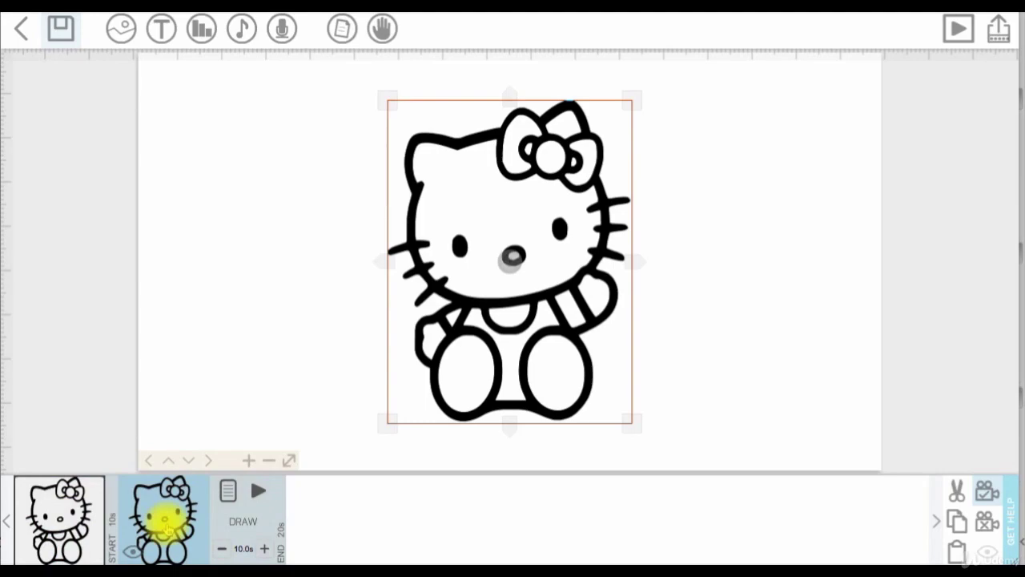
left_click(228, 490)
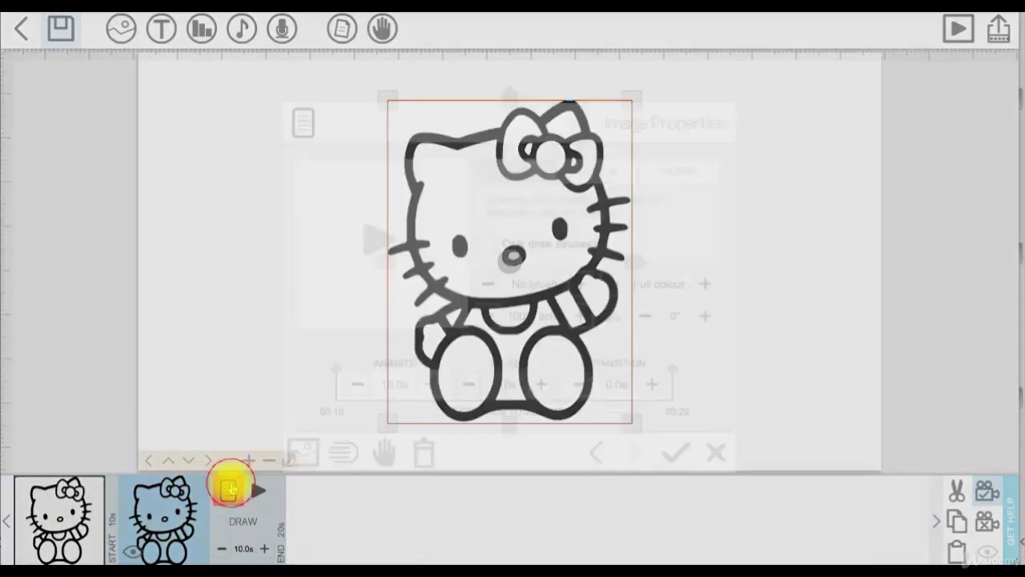
Replace the second element's image with the pink-filled Hello Kitty SVG and choose a new drawing hand.
left_click(296, 454)
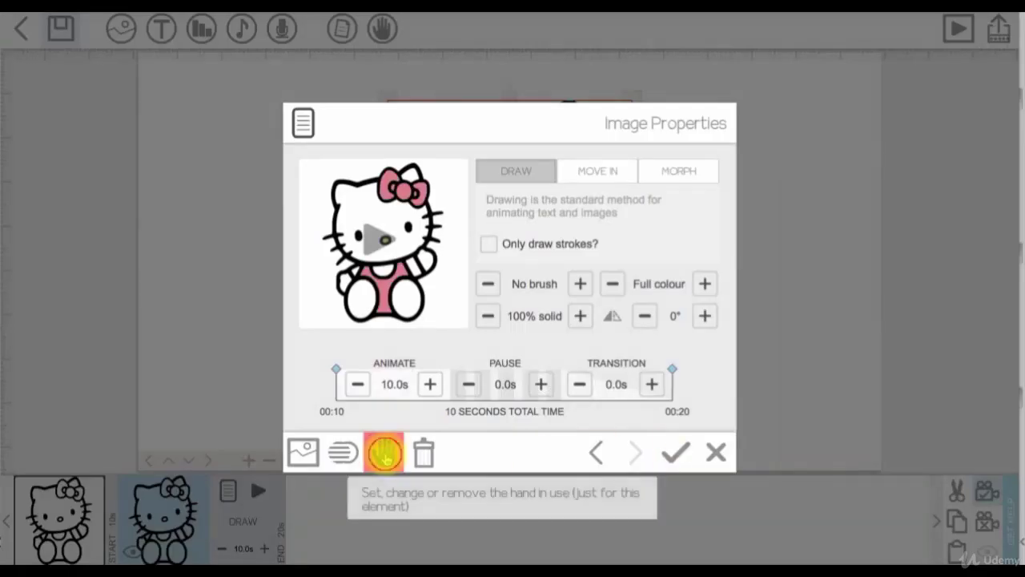
left_click(385, 454)
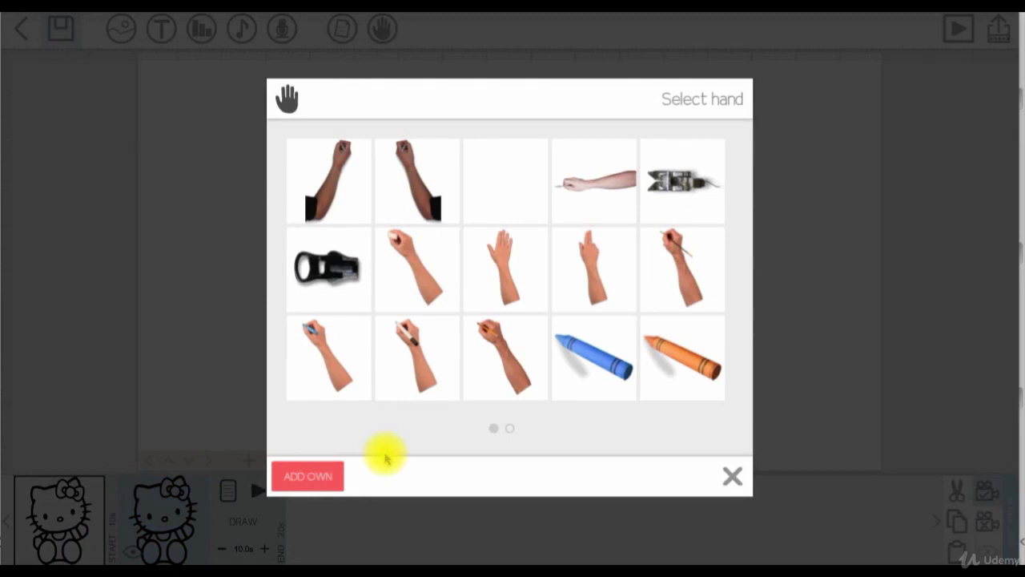
left_click(499, 182)
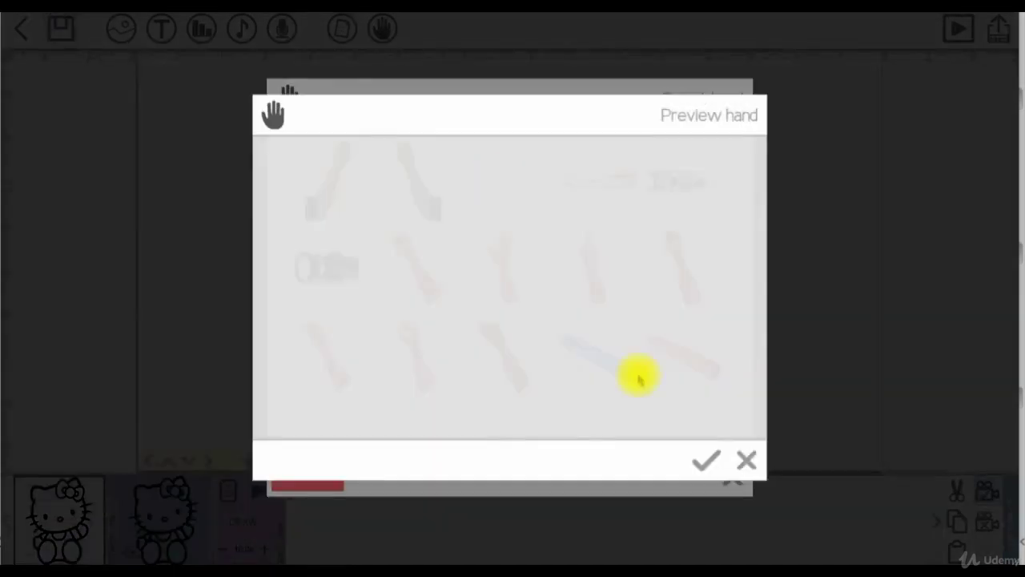
left_click(703, 457)
left_click(394, 385)
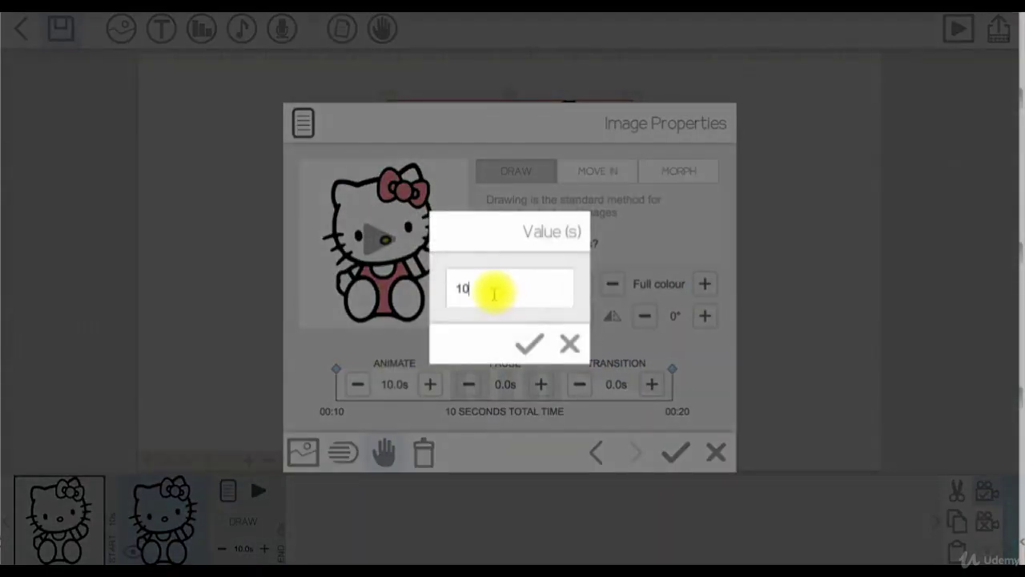
Set the animate time to 15 s and the pause to 5.0 s, then accept the properties.
type("15")
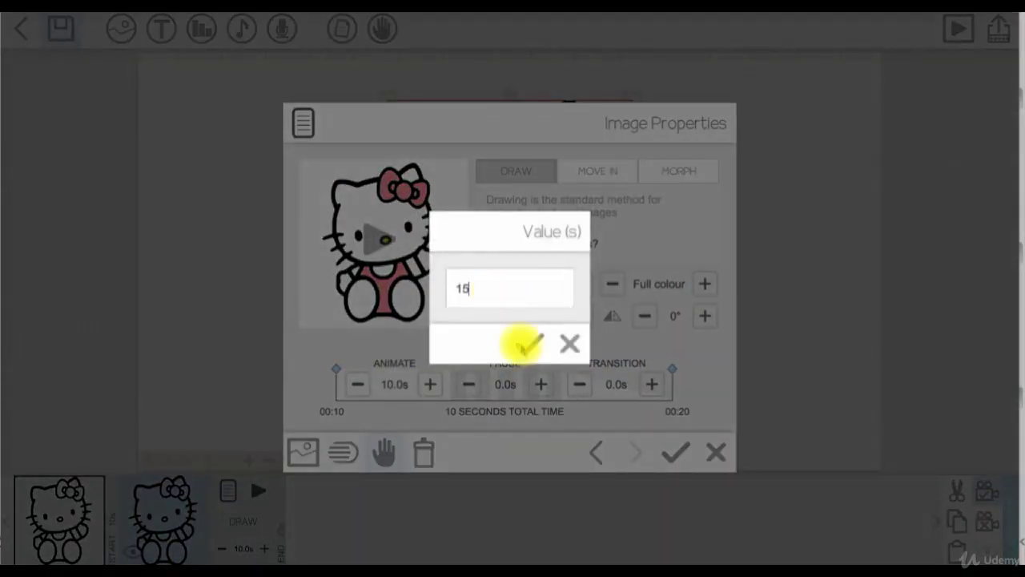
left_click(528, 343)
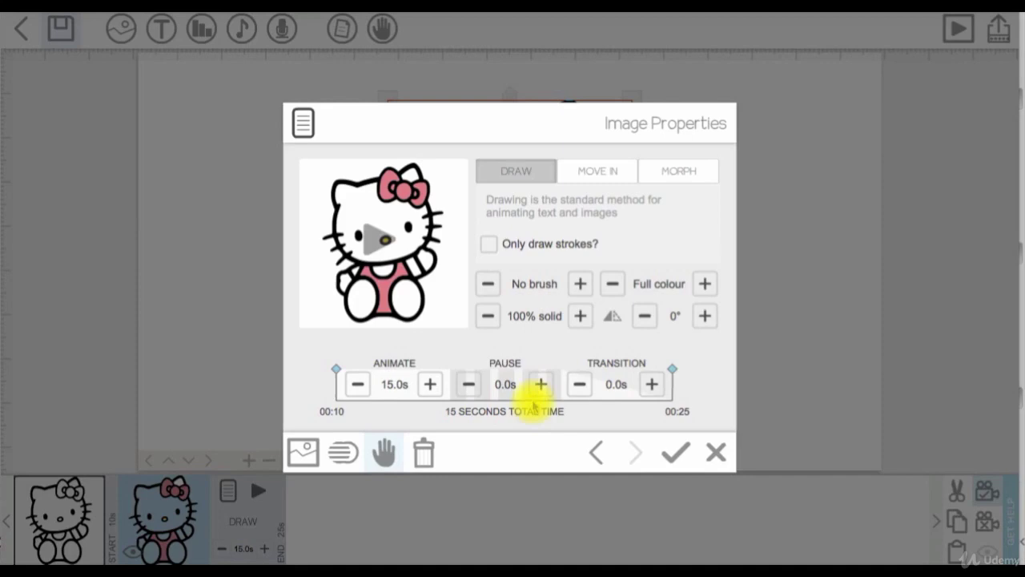
left_click(541, 384)
left_click(541, 385)
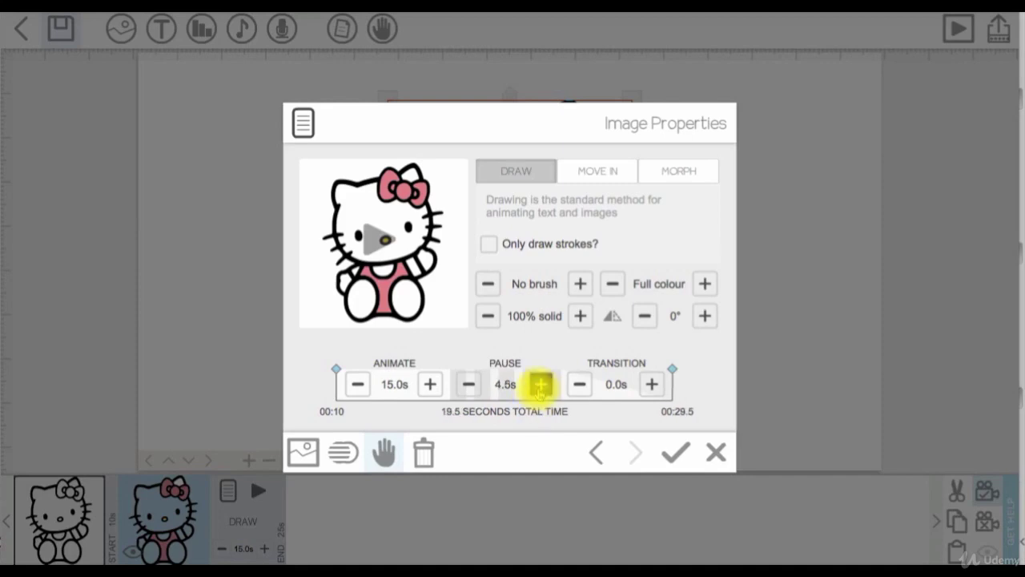
left_click(541, 384)
left_click(675, 453)
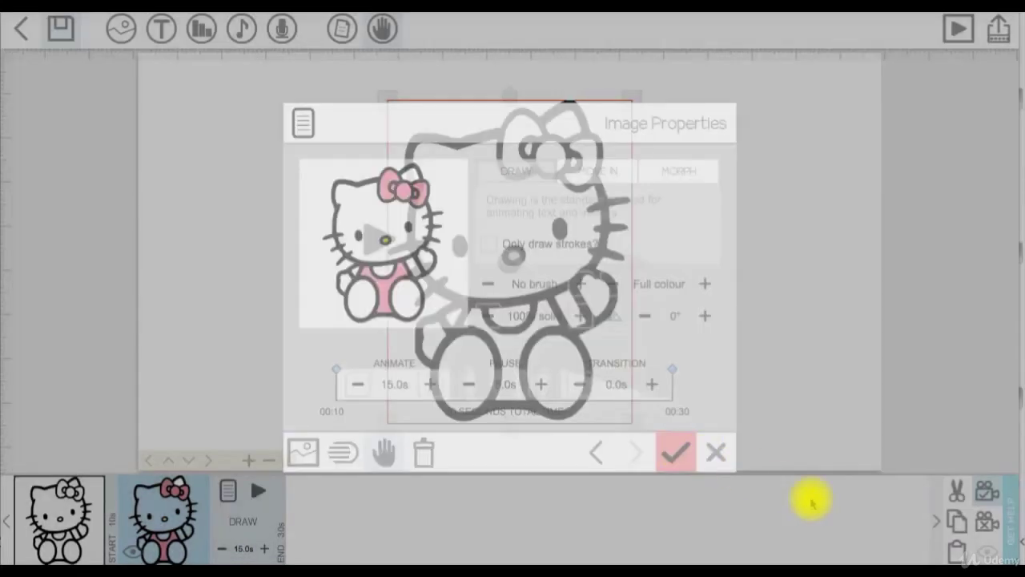